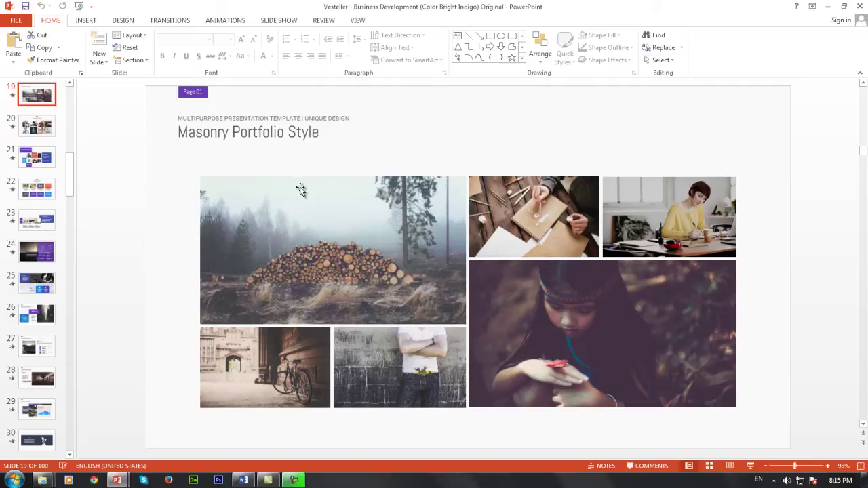
# Select two photos on slide 19, then view slides 22, 21 and 25 (Special Design)
pyautogui.click(406, 200)
pyautogui.click(507, 211)
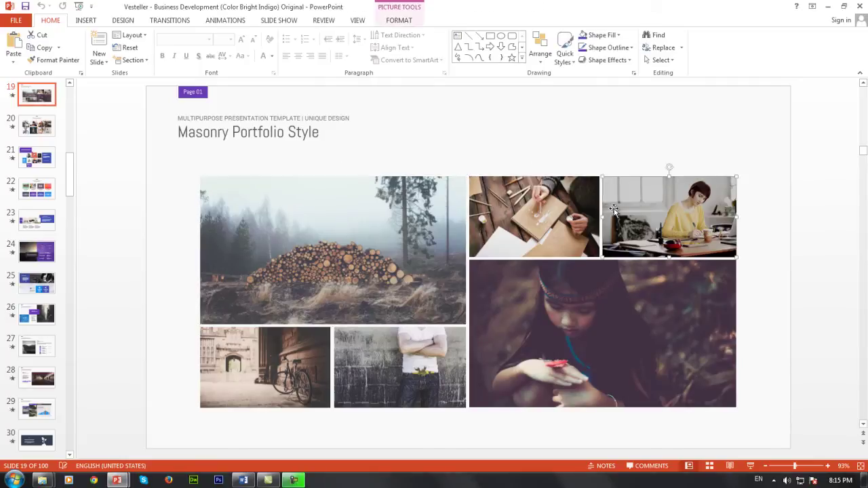
pyautogui.click(47, 194)
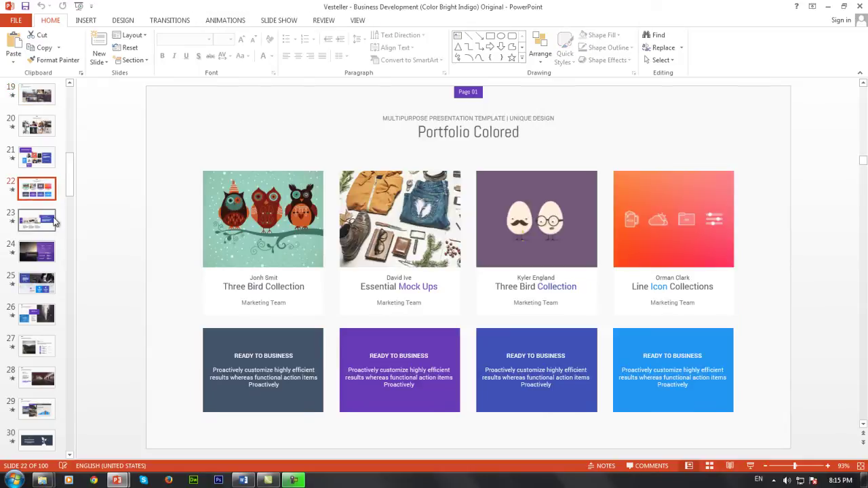
pyautogui.click(38, 160)
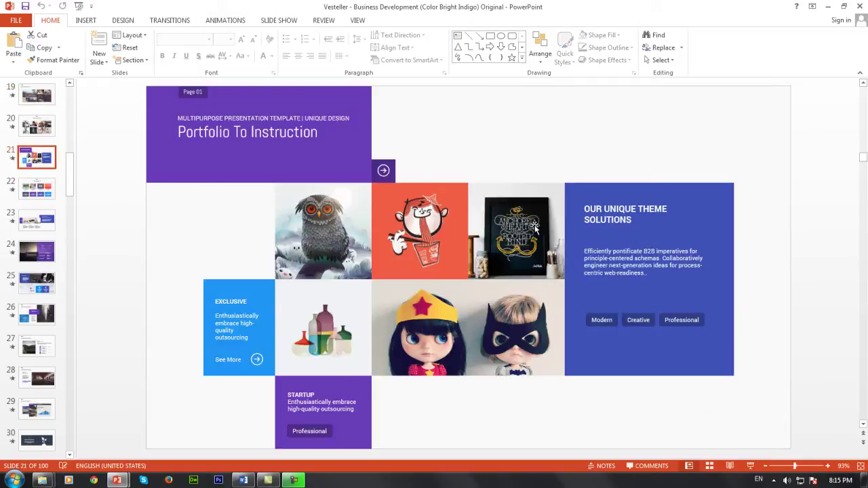
pyautogui.click(33, 283)
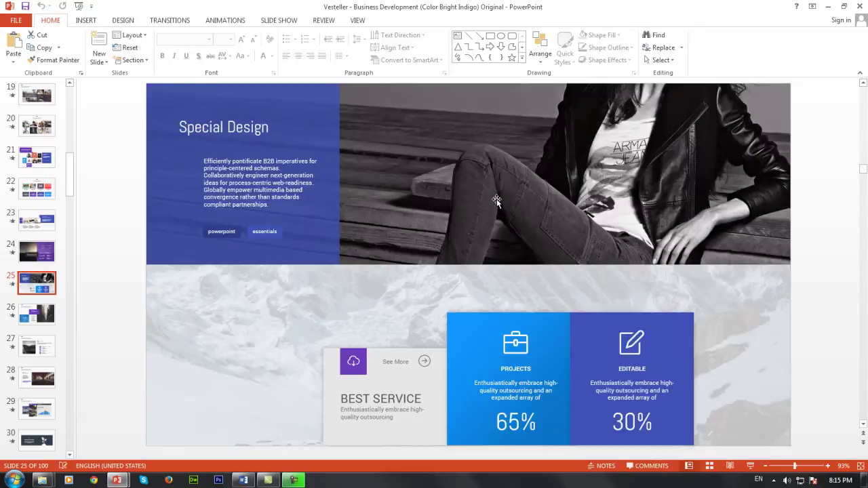
# Switch to the blank Vesteller deck and show slide 19, Masonry Portfolio Style
pyautogui.moveTo(122, 483)
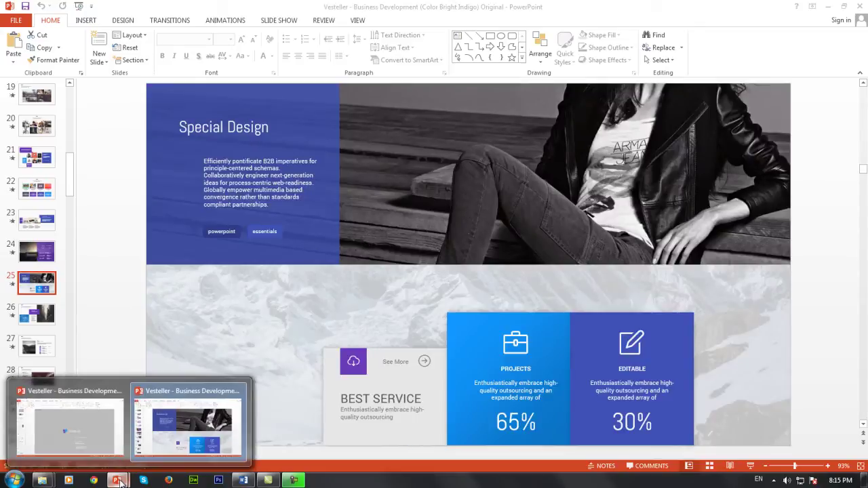
pyautogui.click(100, 443)
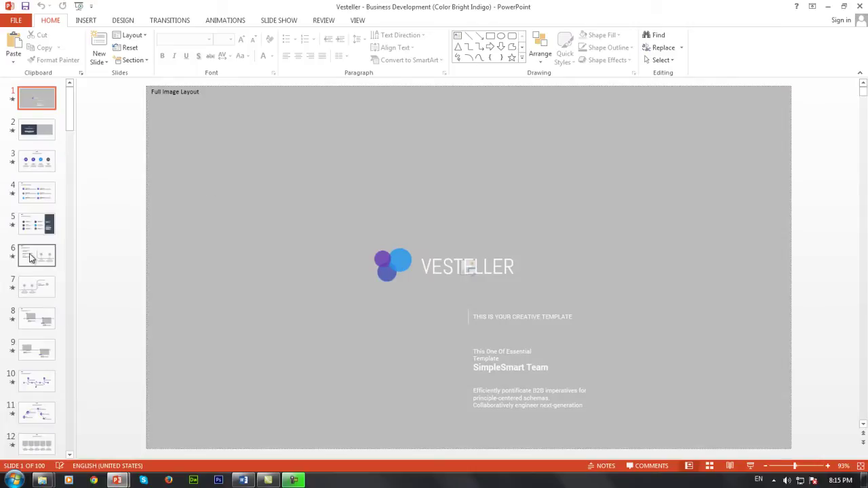
pyautogui.moveTo(68, 128); pyautogui.dragTo(67, 164)
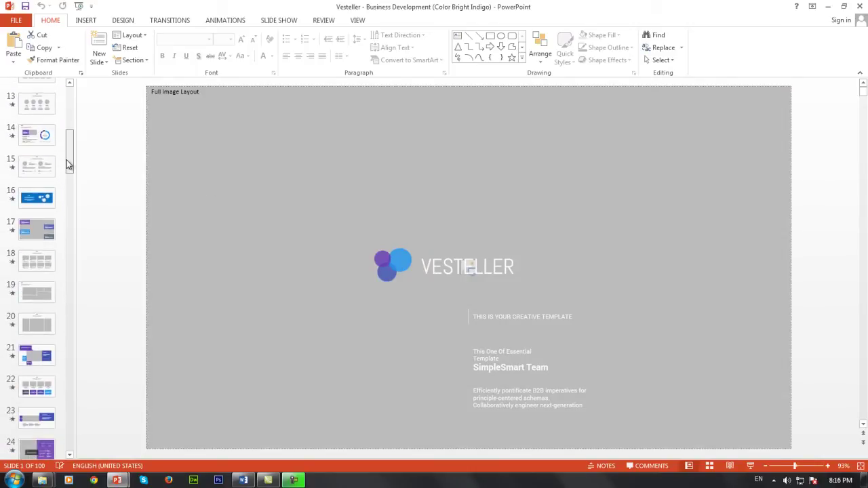
pyautogui.click(34, 299)
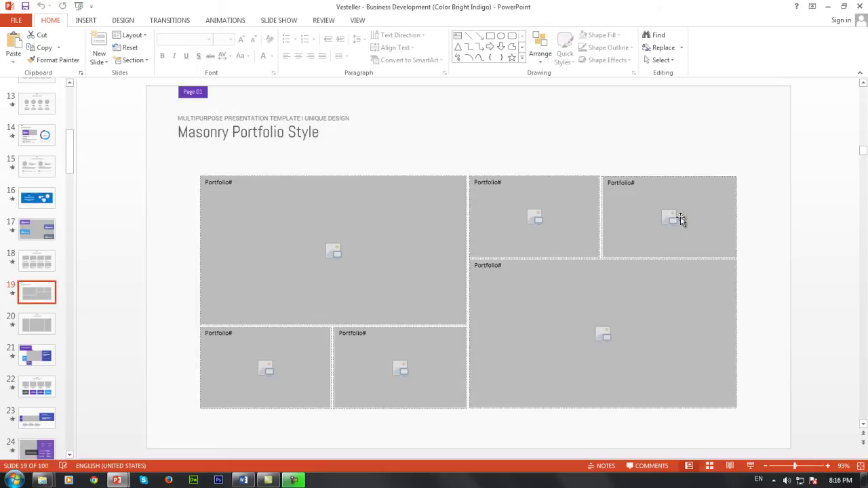
# Fill the large top-left placeholder with the sneakers photo from the TypoImage folder
pyautogui.click(335, 251)
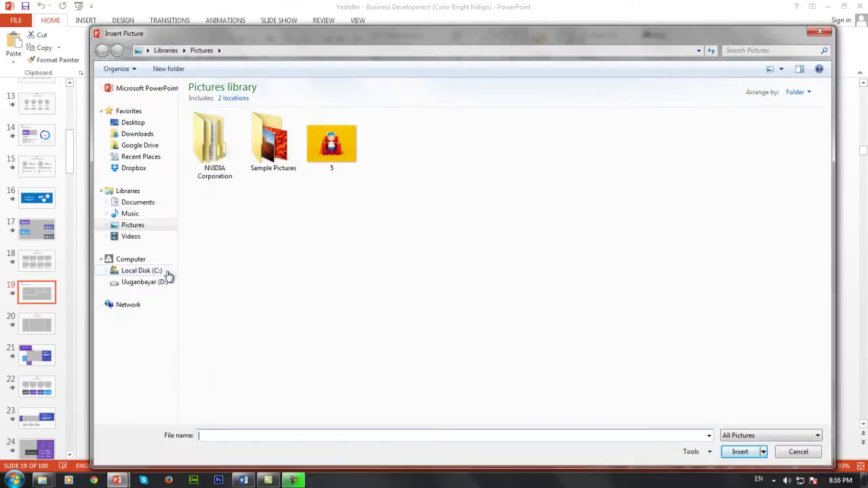
pyautogui.doubleClick(228, 112)
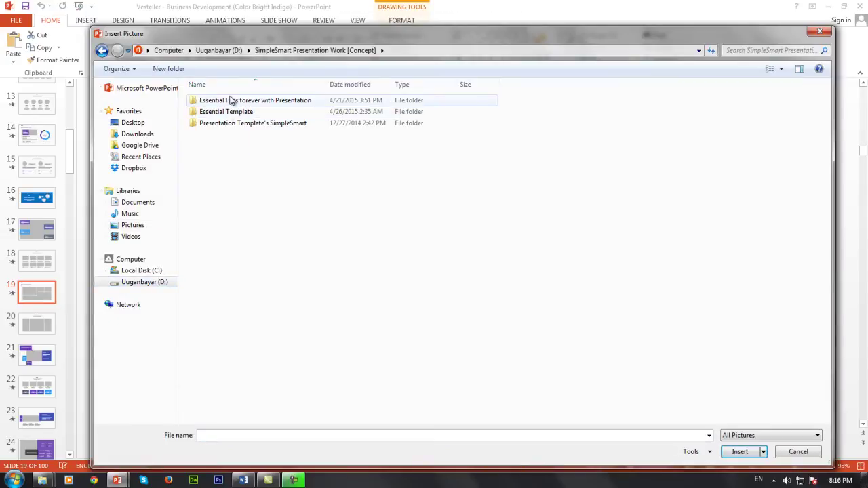
pyautogui.doubleClick(236, 100)
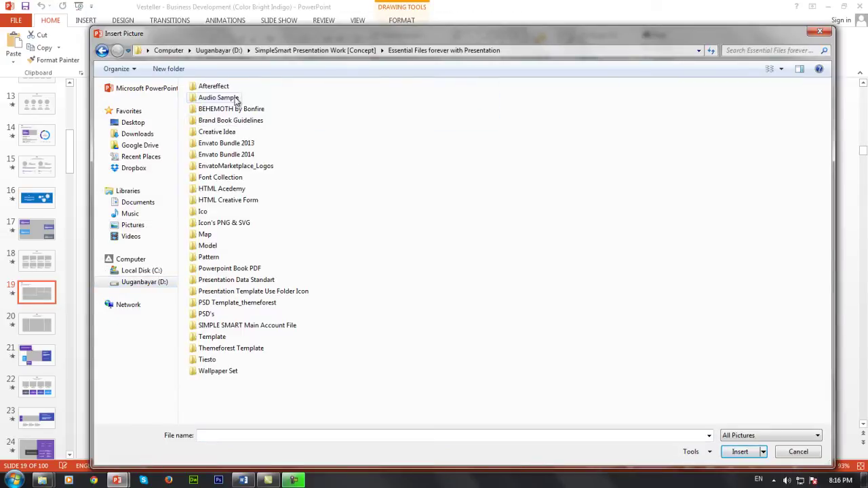
pyautogui.doubleClick(217, 371)
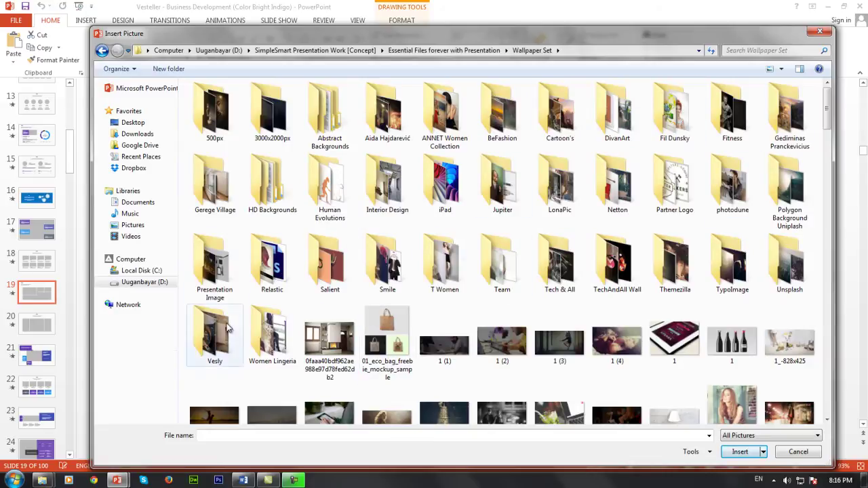
pyautogui.doubleClick(714, 277)
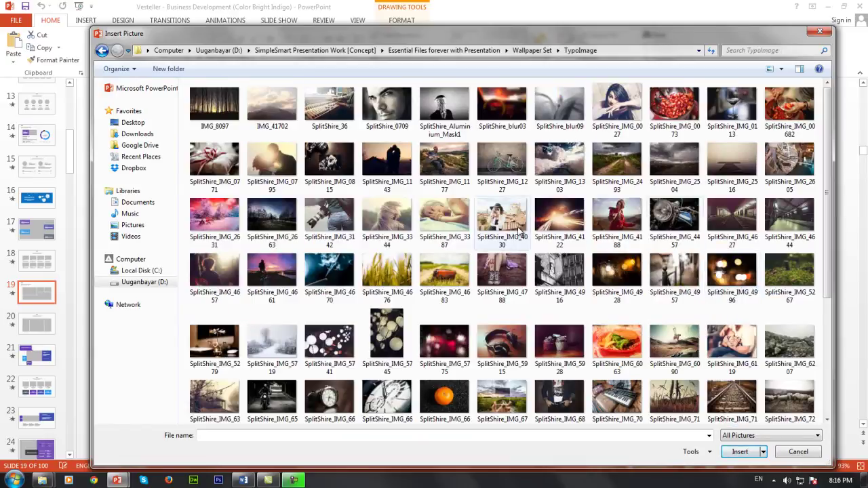
pyautogui.doubleClick(502, 271)
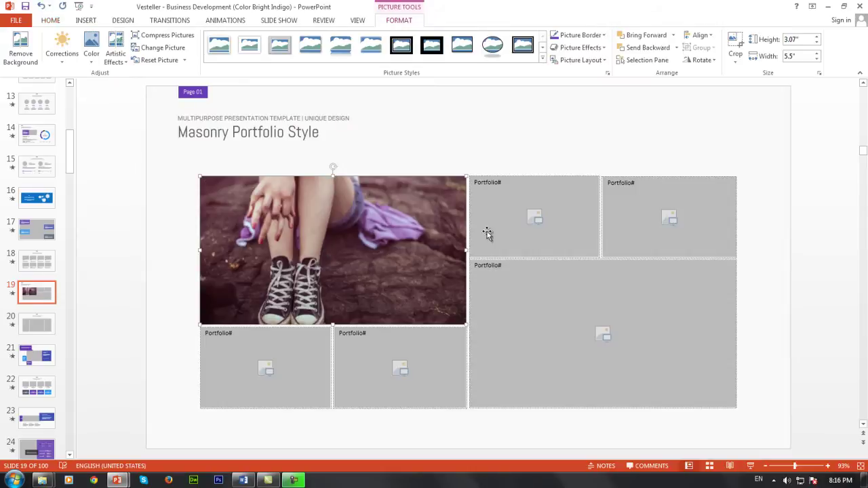
# Fill the top-middle placeholder with the banner photo from the DivanArt Clean # folder
pyautogui.click(536, 218)
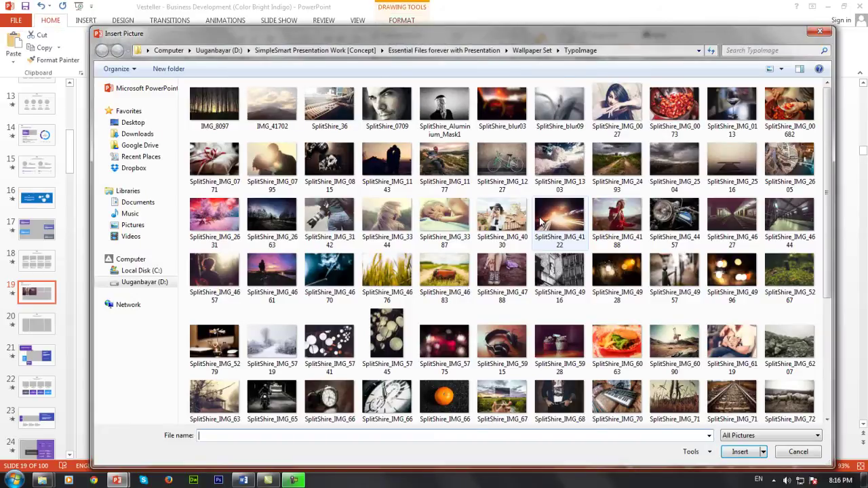
pyautogui.click(541, 224)
pyautogui.press('BackSpace')
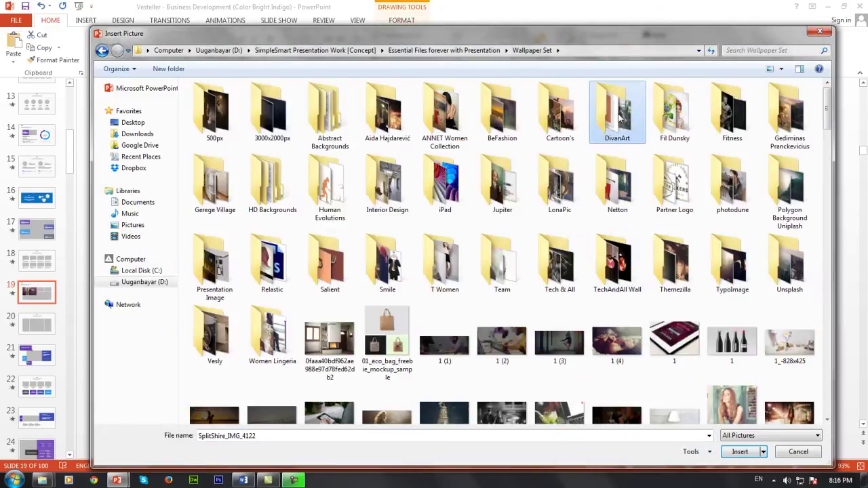
pyautogui.doubleClick(617, 112)
pyautogui.doubleClick(331, 110)
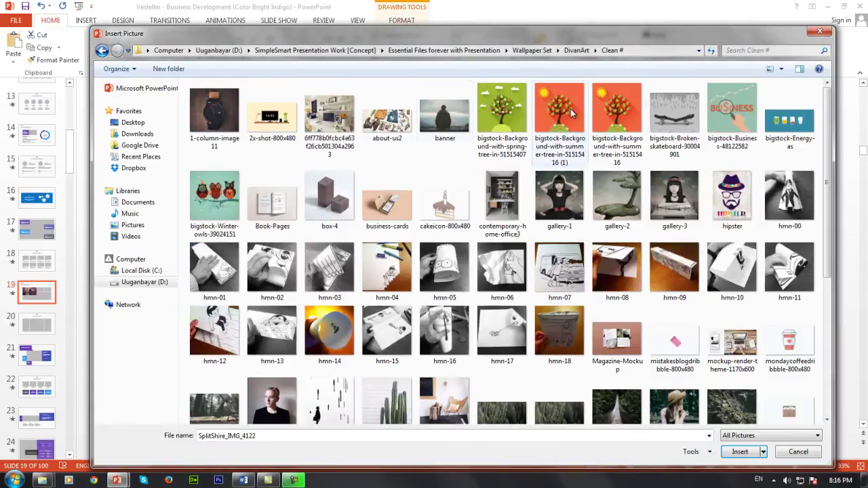
pyautogui.doubleClick(445, 115)
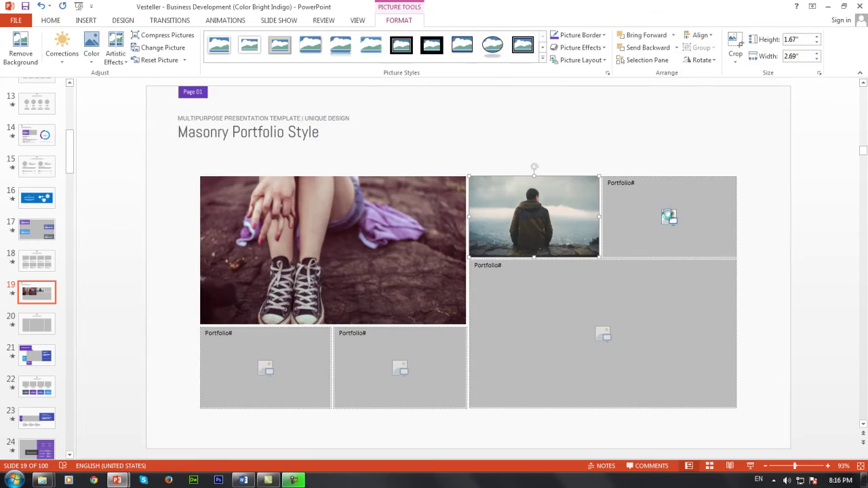
# Put the drinks illustration top-right and the office desk photo in the lower-right placeholder
pyautogui.click(669, 217)
pyautogui.doubleClick(733, 105)
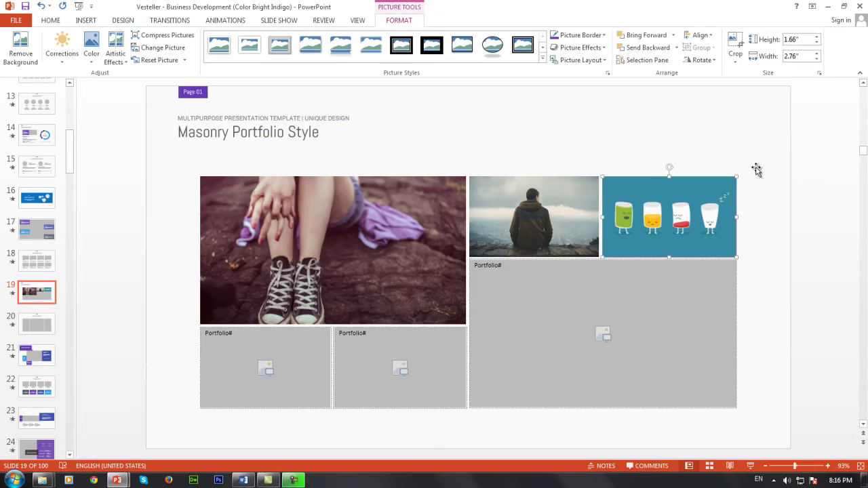
pyautogui.click(603, 334)
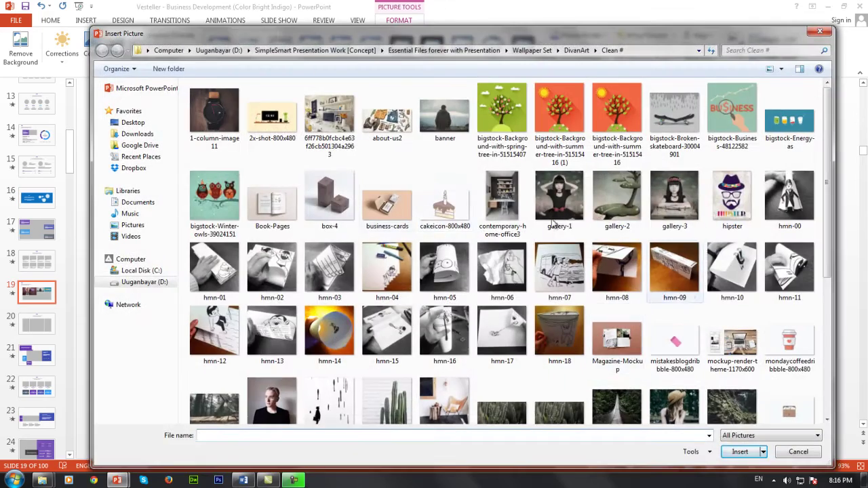
pyautogui.doubleClick(329, 116)
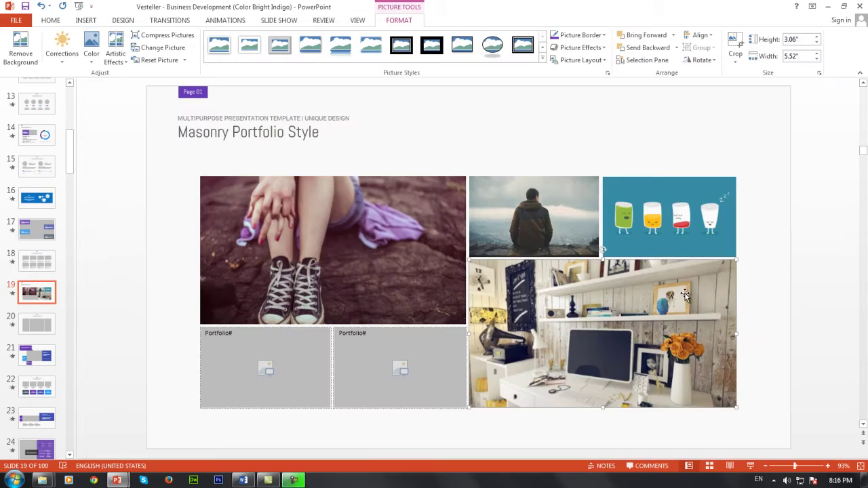
# Add the portrait bottom-middle and the watch photo bottom-left, then preview the slide full-screen
pyautogui.click(400, 369)
pyautogui.click(502, 333)
pyautogui.click(307, 358)
pyautogui.press('Escape')
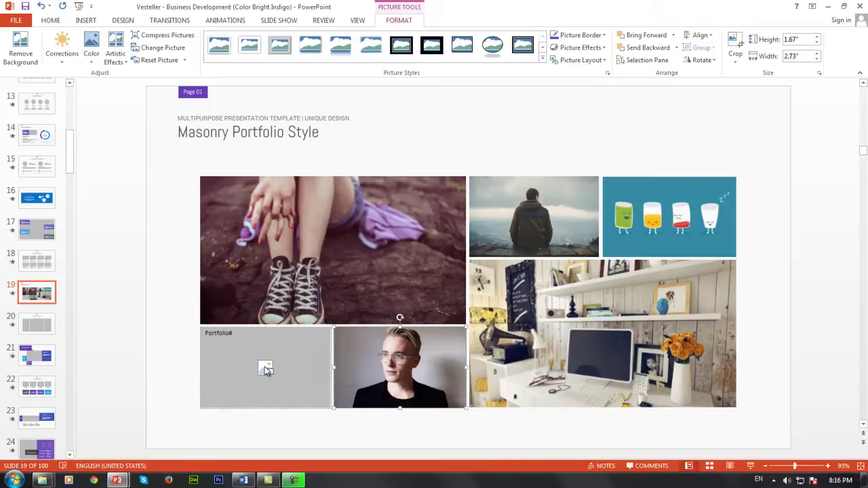
pyautogui.click(267, 369)
pyautogui.click(332, 332)
pyautogui.doubleClick(219, 111)
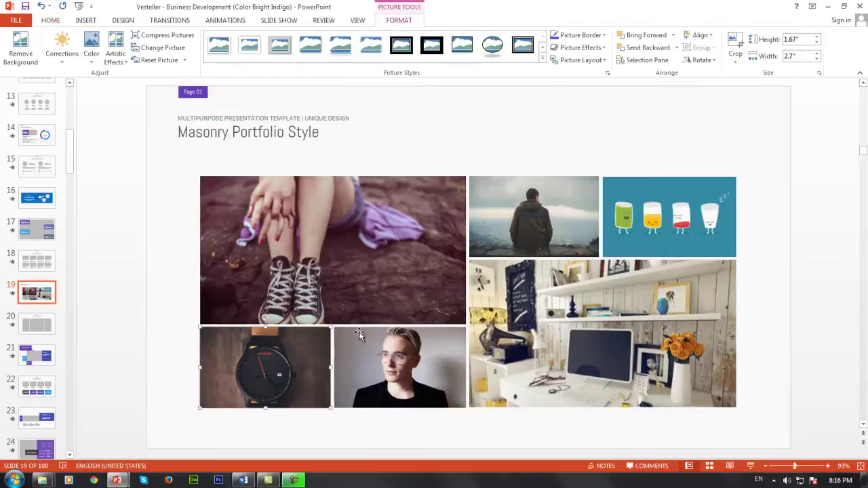
pyautogui.click(749, 466)
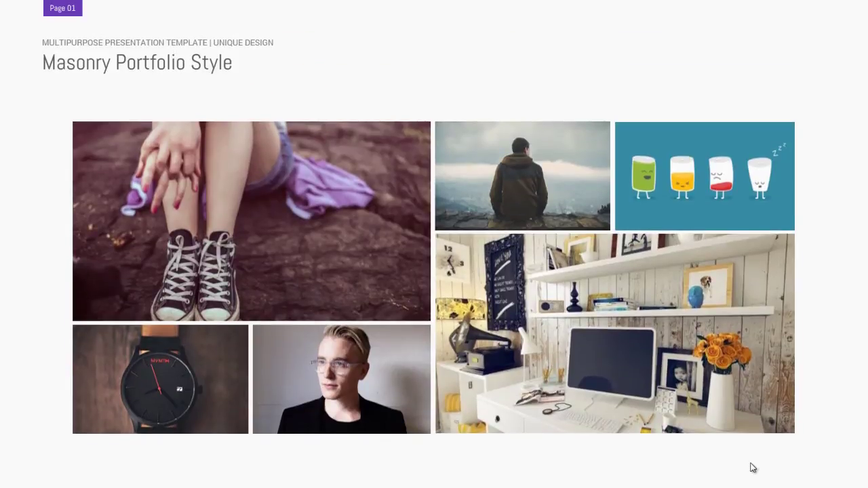
pyautogui.press('Escape')
# On slide 25, insert a frosty landscape photo from TypoImage into the wide placeholder
pyautogui.click(69, 155)
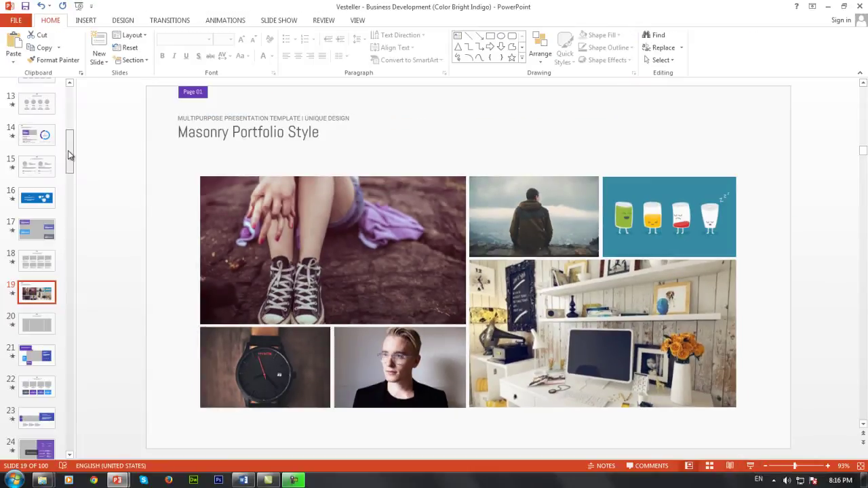
pyautogui.moveTo(68, 155); pyautogui.dragTo(69, 167)
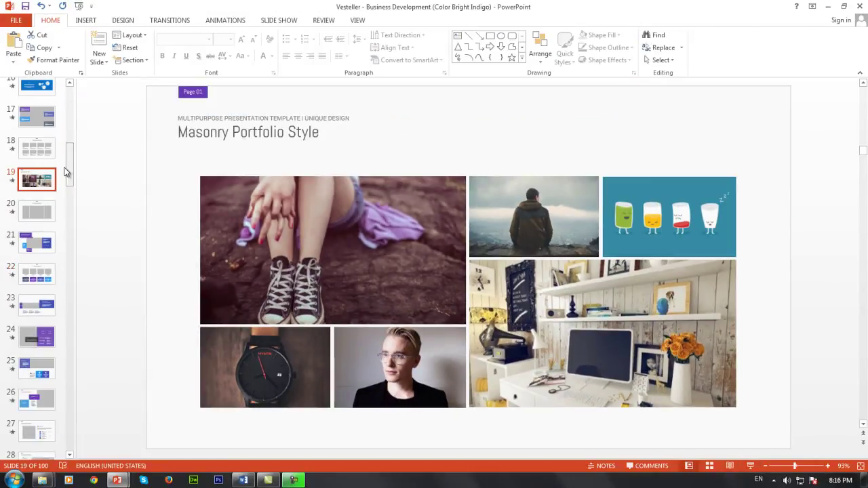
pyautogui.click(40, 307)
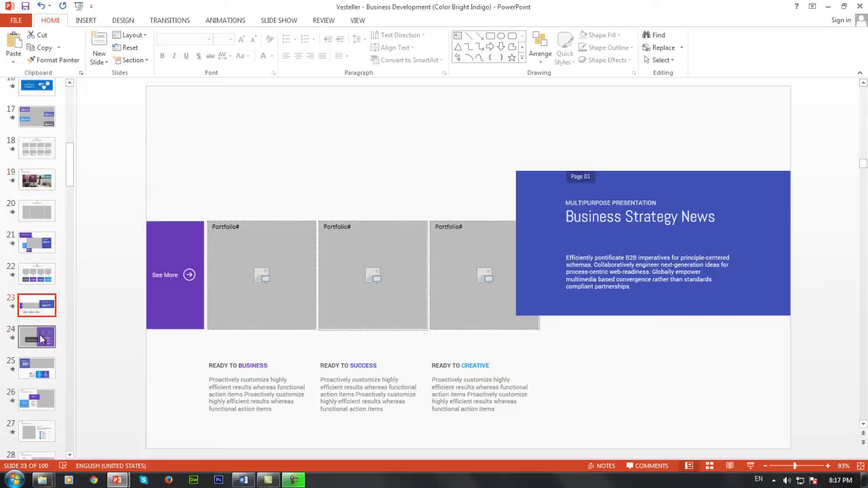
pyautogui.click(37, 337)
pyautogui.click(38, 368)
pyautogui.click(474, 185)
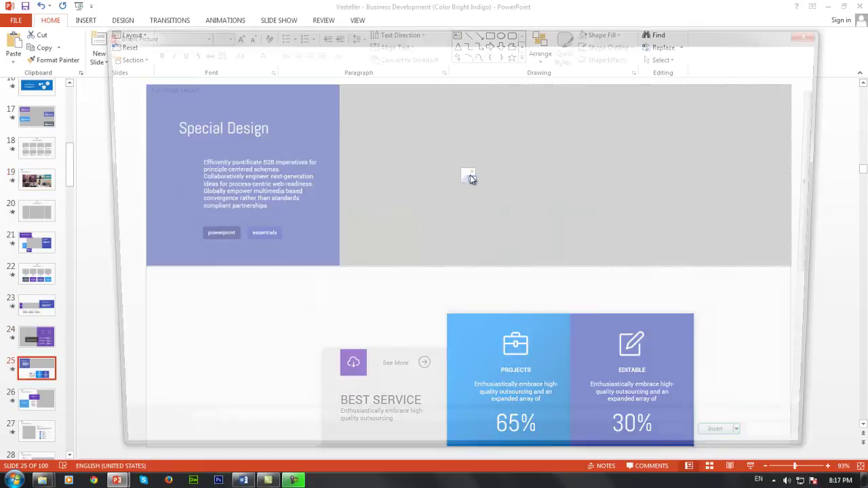
pyautogui.press('BackSpace')
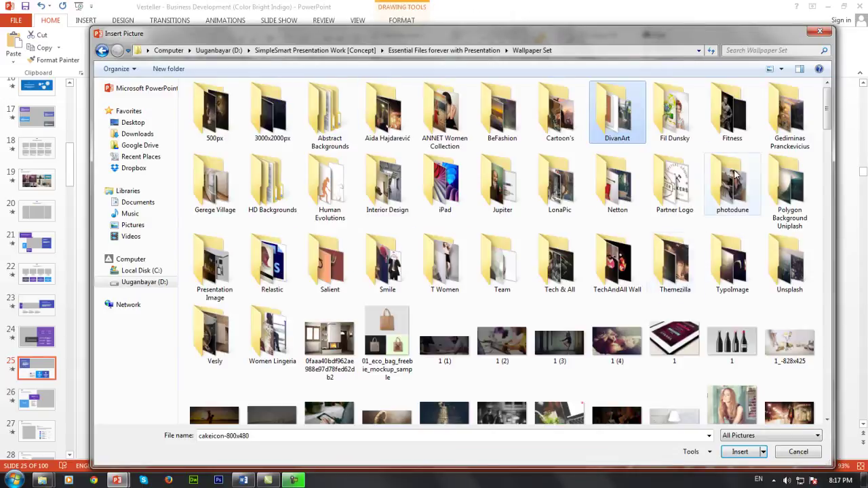
pyautogui.doubleClick(732, 261)
pyautogui.doubleClick(564, 173)
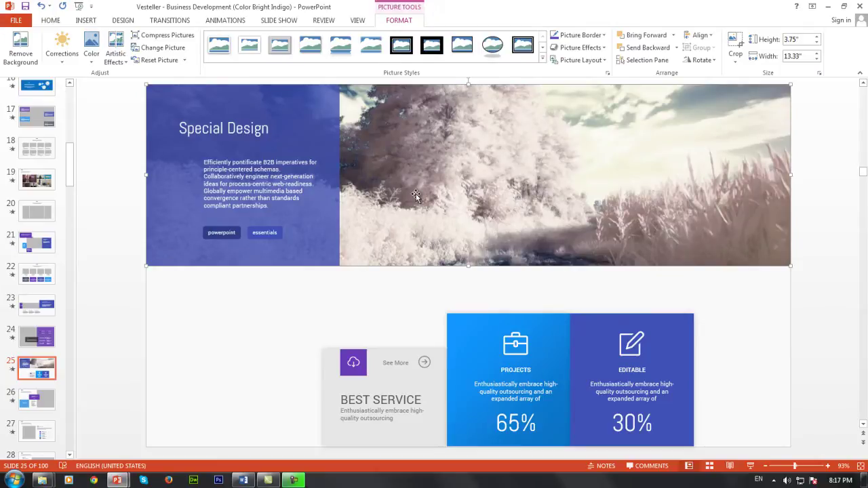
pyautogui.click(437, 295)
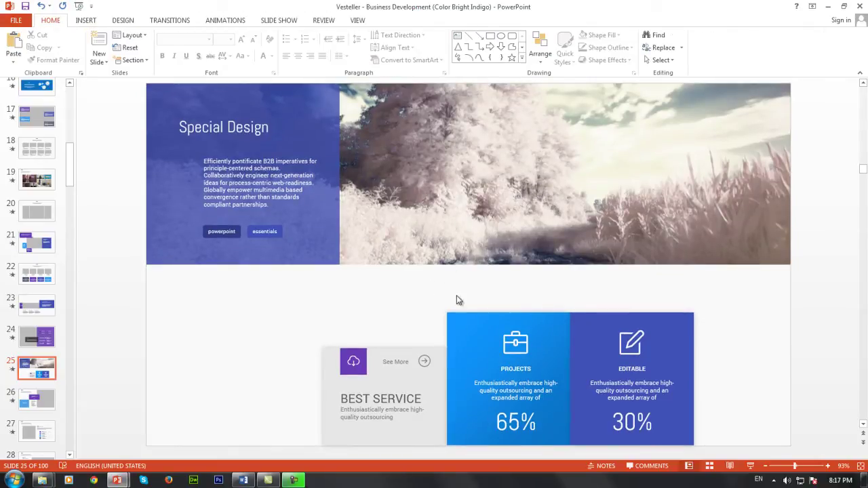
# Set slide 25's background to the bicycle photo picture fill at 90% transparency
pyautogui.rightClick(456, 295)
pyautogui.click(499, 387)
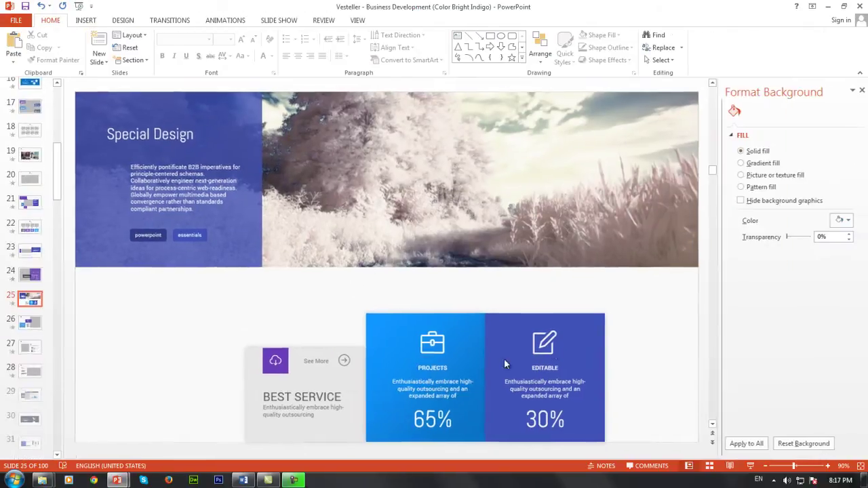
pyautogui.click(758, 178)
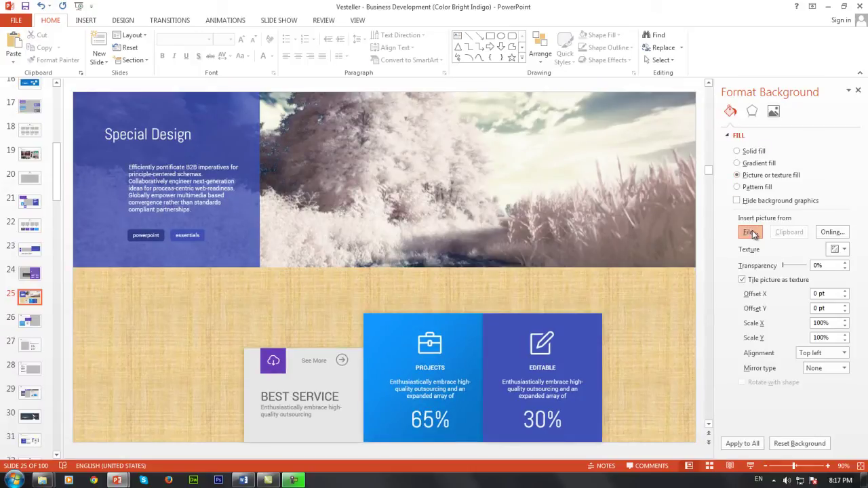
pyautogui.click(750, 232)
pyautogui.doubleClick(512, 162)
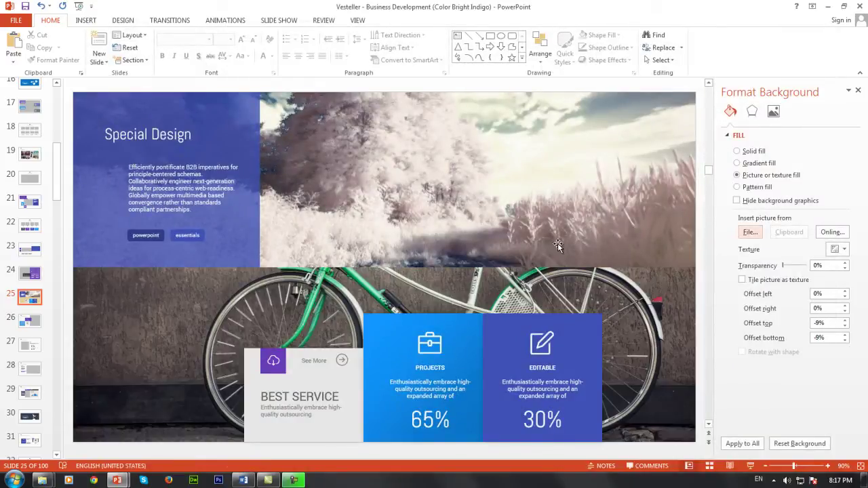
pyautogui.moveTo(822, 265); pyautogui.dragTo(811, 265)
pyautogui.write('9')
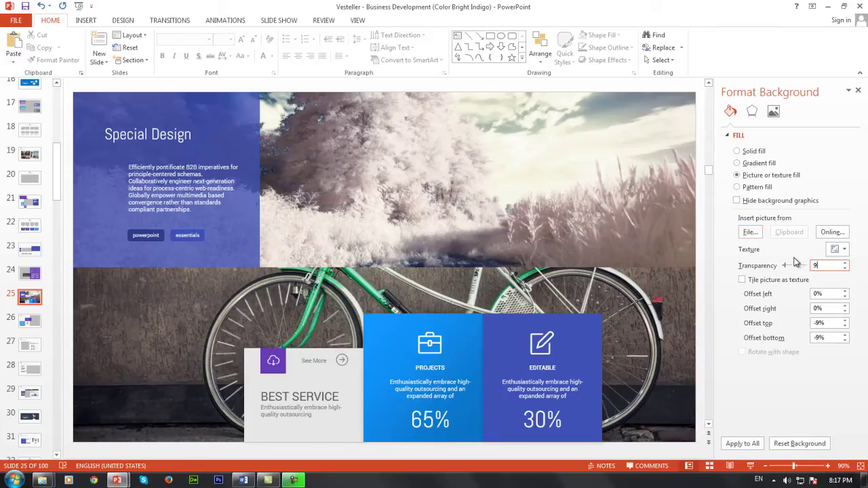
pyautogui.write('0')
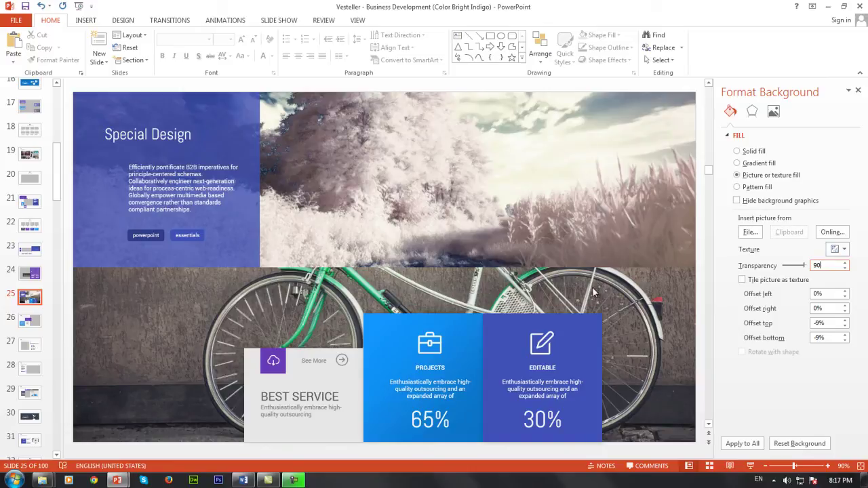
pyautogui.press('Return')
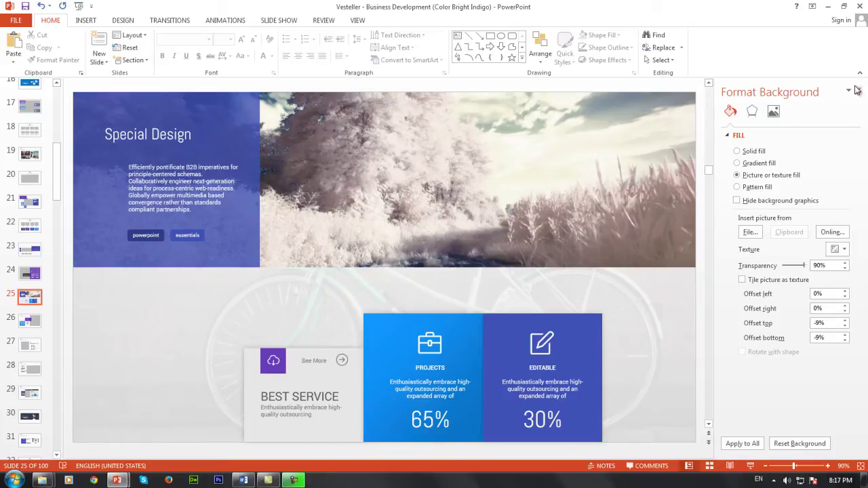
pyautogui.click(859, 91)
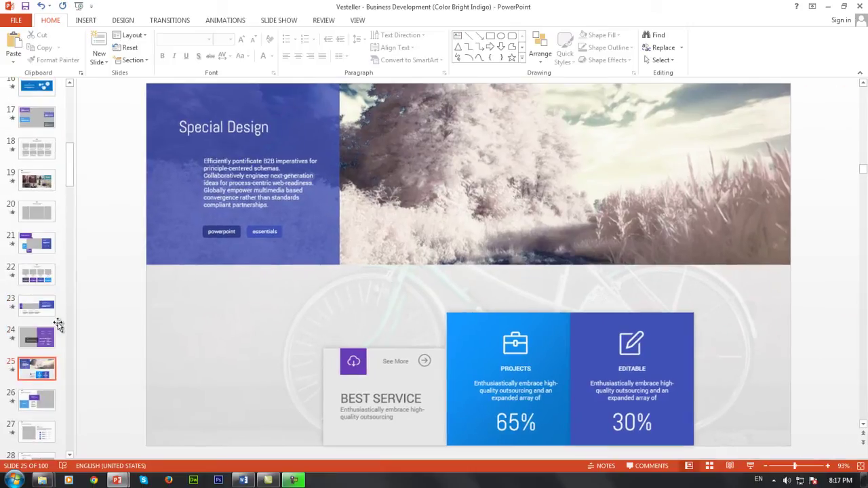
# Navigate to slide 33, Unique Application Features, and open the Layout gallery
pyautogui.press('pagedown')
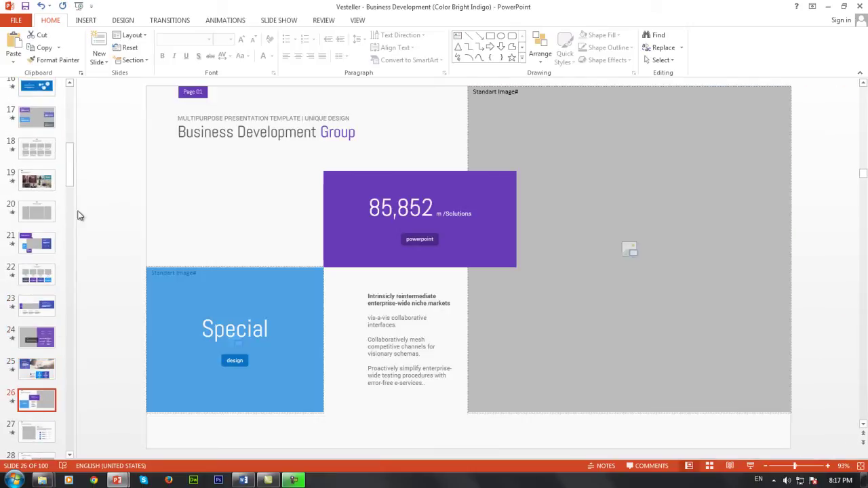
pyautogui.moveTo(71, 170); pyautogui.dragTo(72, 196)
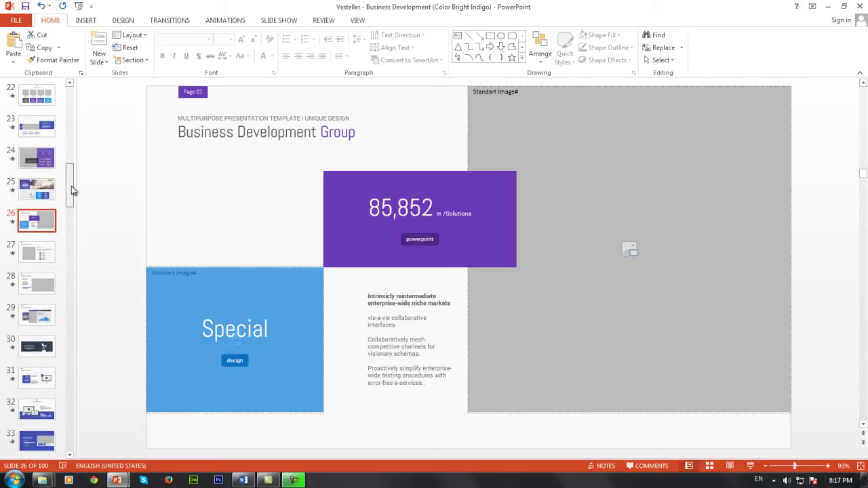
pyautogui.press('pagedown')
pyautogui.press('pagedown')
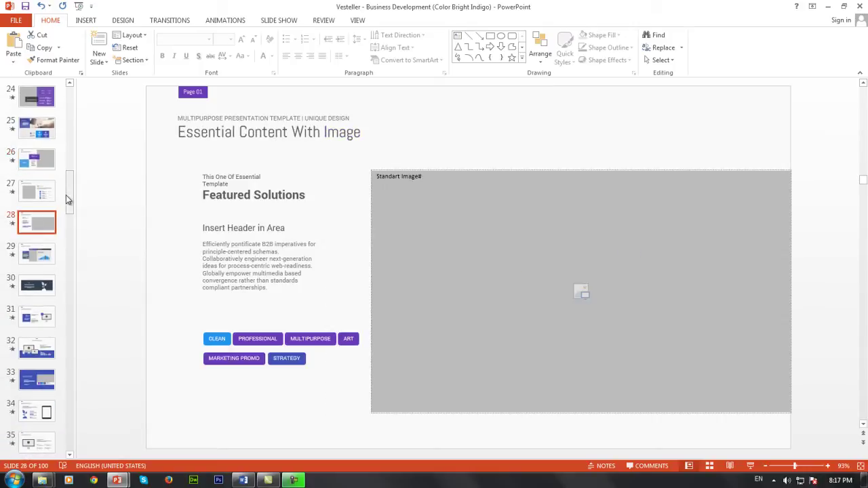
pyautogui.moveTo(66, 194)
pyautogui.mouseDown()
pyautogui.moveTo(68, 176)
pyautogui.moveTo(68, 216)
pyautogui.mouseUp()
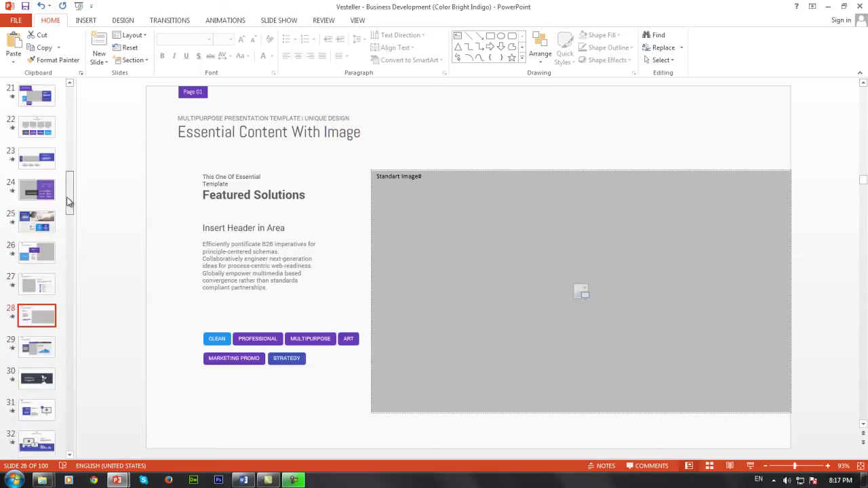
pyautogui.click(53, 218)
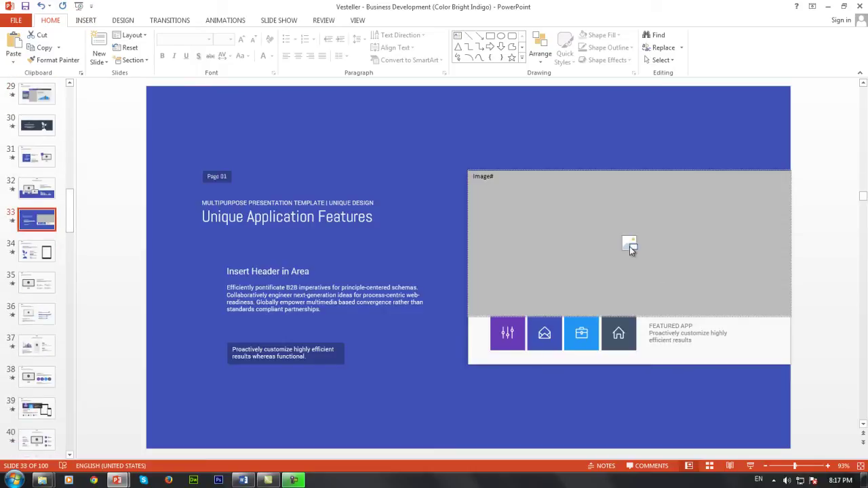
pyautogui.click(139, 35)
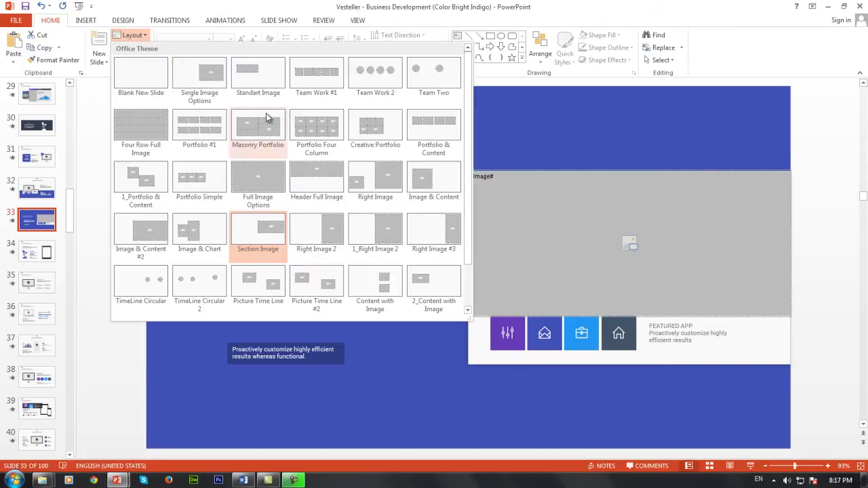
# Delete the Image placeholder, reapply the Section Image layout, and insert the guitar photo
pyautogui.click(517, 141)
pyautogui.moveTo(521, 175)
pyautogui.mouseDown()
pyautogui.moveTo(433, 154)
pyautogui.moveTo(605, 240)
pyautogui.mouseUp()
pyautogui.press('Delete')
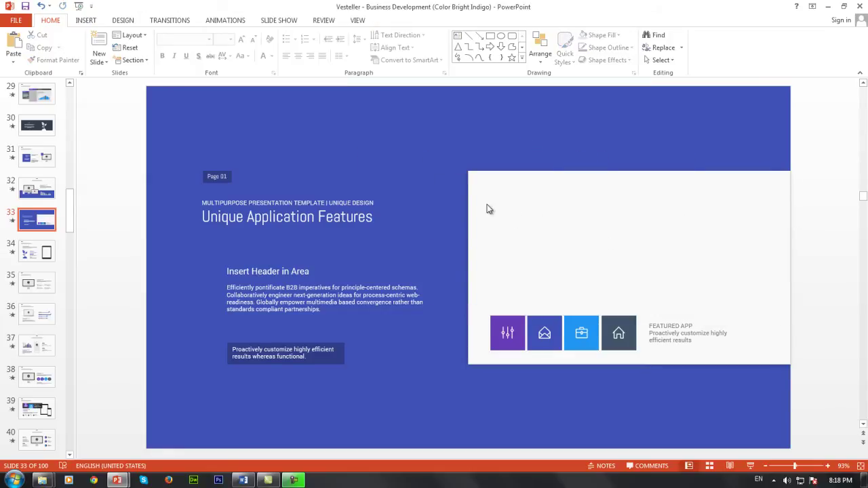
pyautogui.click(149, 35)
pyautogui.click(267, 239)
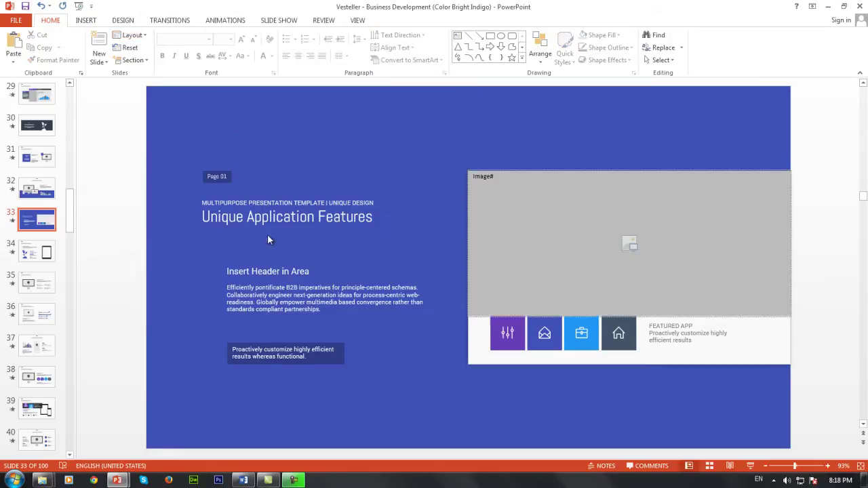
pyautogui.click(629, 244)
pyautogui.press('Escape')
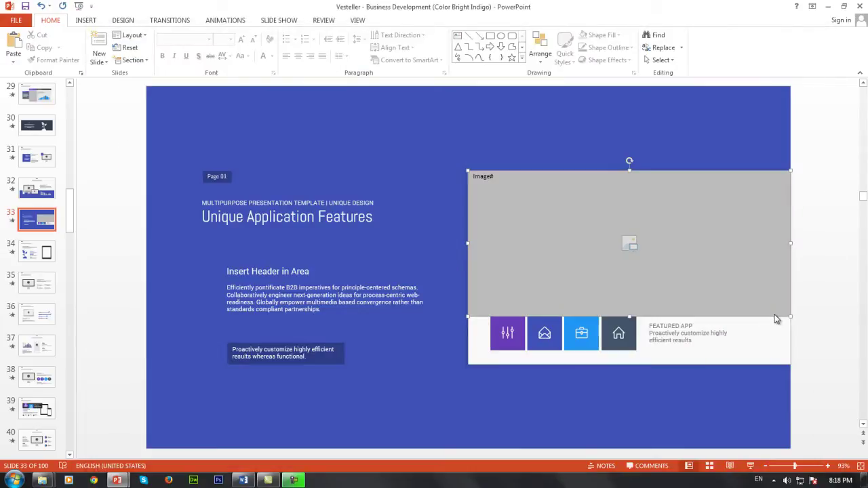
pyautogui.click(682, 155)
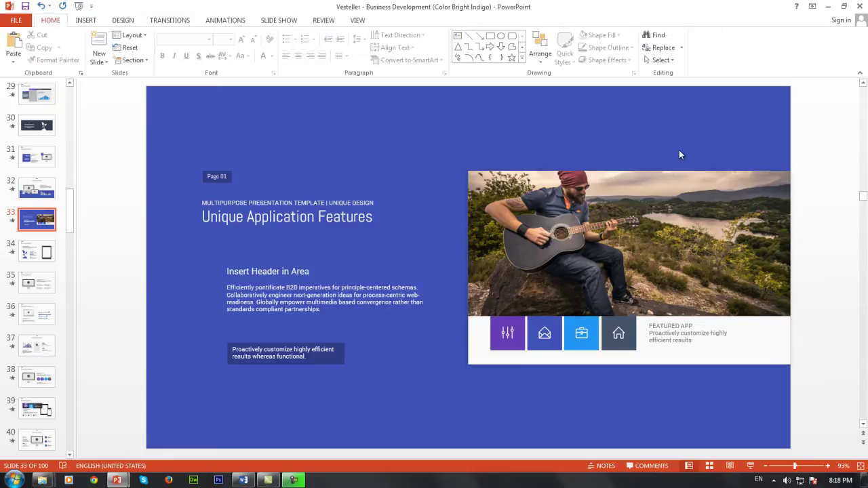
# On slide 49, hide the purple Rectangle 1 in the Selection Pane
pyautogui.click(30, 254)
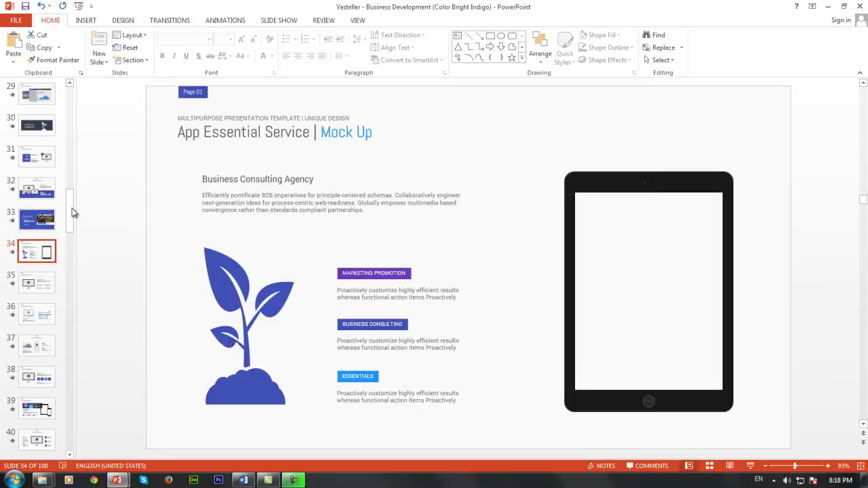
pyautogui.scroll(-2, 71, 212)
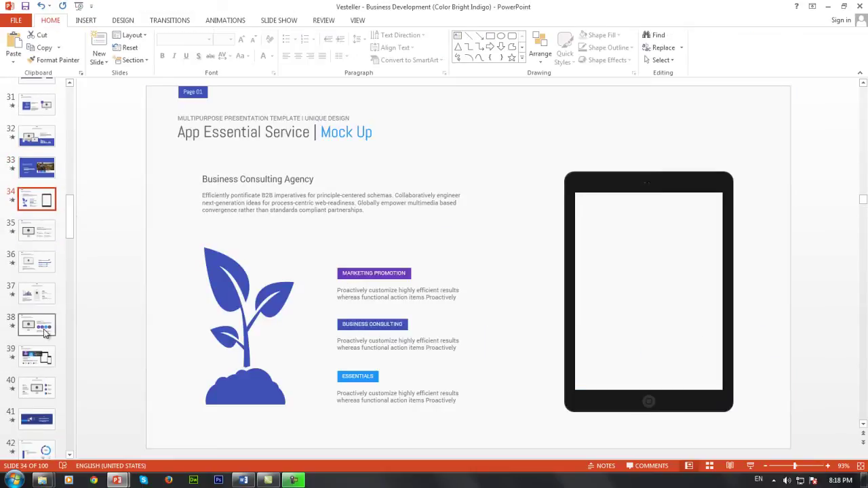
pyautogui.click(37, 355)
pyautogui.moveTo(69, 224); pyautogui.dragTo(67, 271)
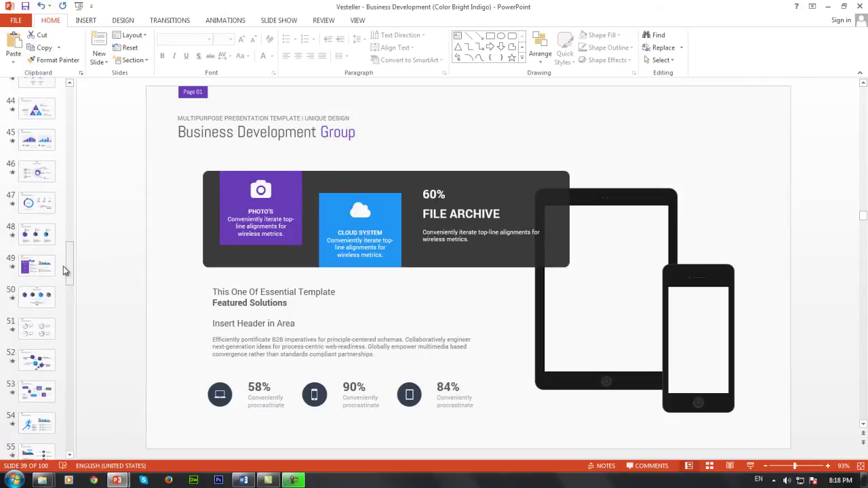
pyautogui.click(37, 266)
pyautogui.click(281, 216)
pyautogui.click(296, 209)
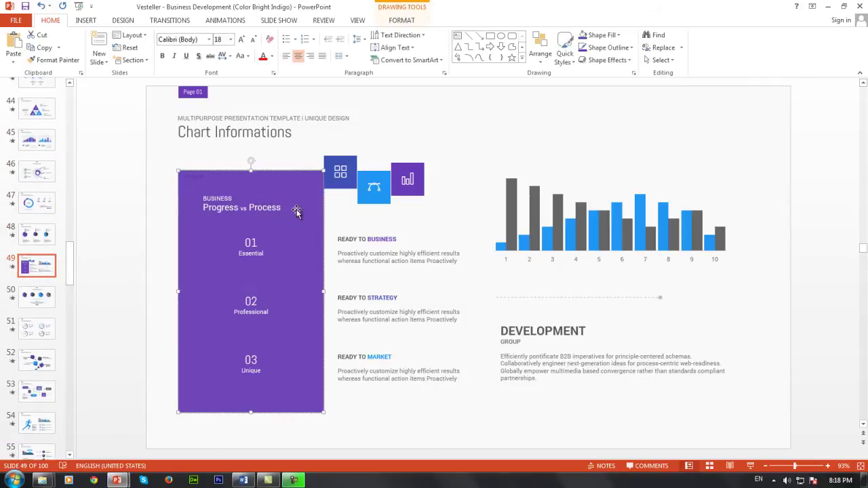
pyautogui.click(540, 53)
pyautogui.click(569, 232)
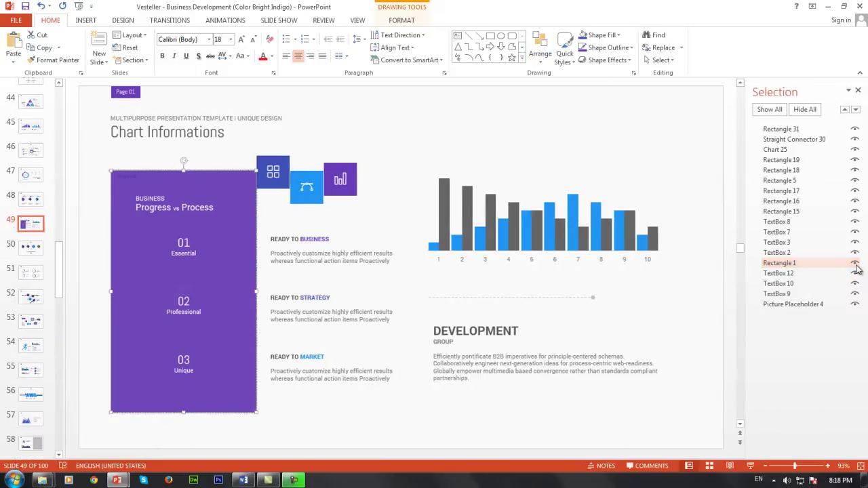
pyautogui.click(855, 263)
pyautogui.click(855, 264)
pyautogui.click(855, 263)
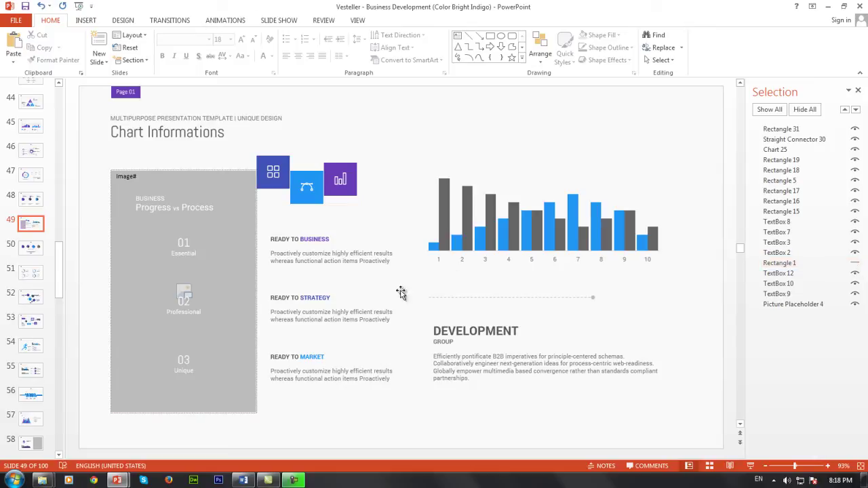
# Insert SplitShire_IMG_4670 into the Image placeholder and unhide the purple rectangle
pyautogui.click(183, 292)
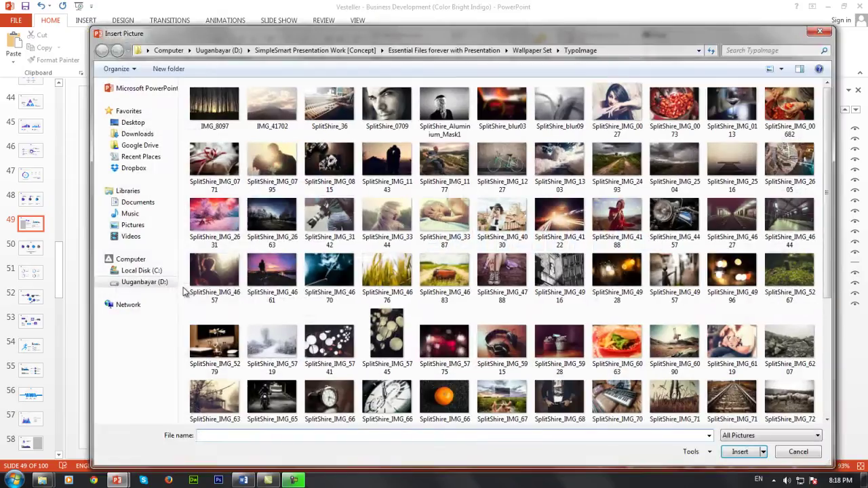
pyautogui.doubleClick(329, 272)
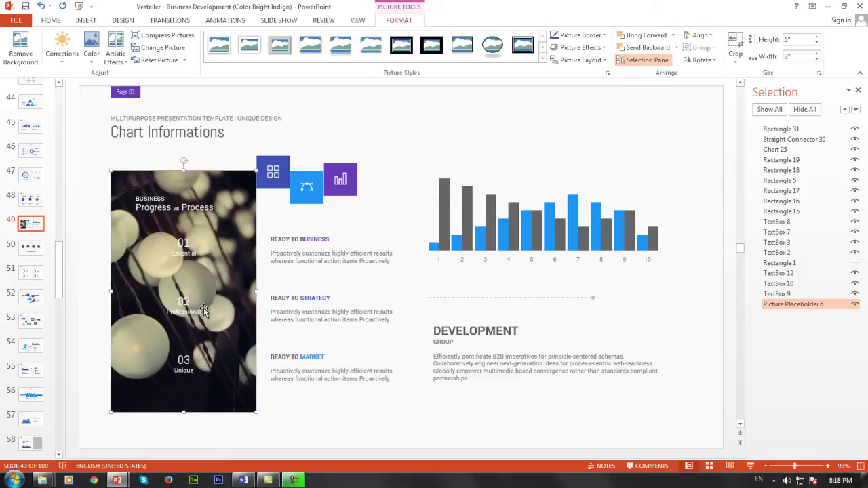
pyautogui.click(855, 263)
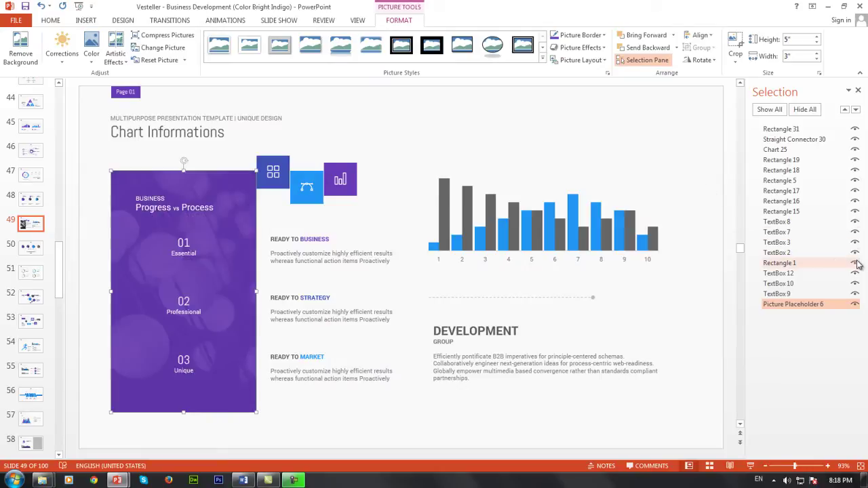
pyautogui.click(421, 150)
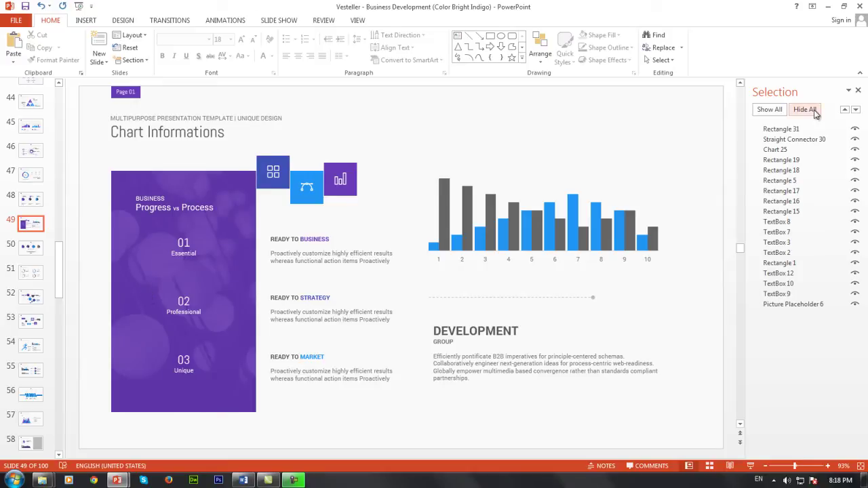
pyautogui.click(858, 90)
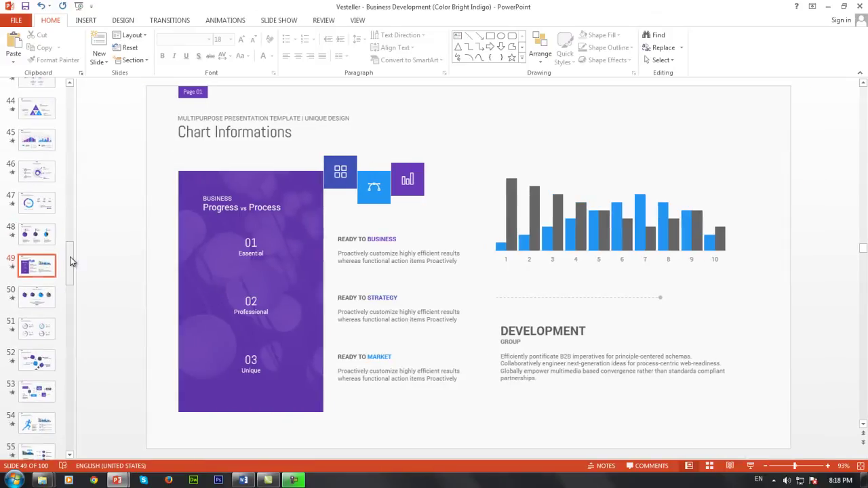
# Insert the bokeh photo into slide 58's picture placeholder
pyautogui.scroll(-5, 70, 271)
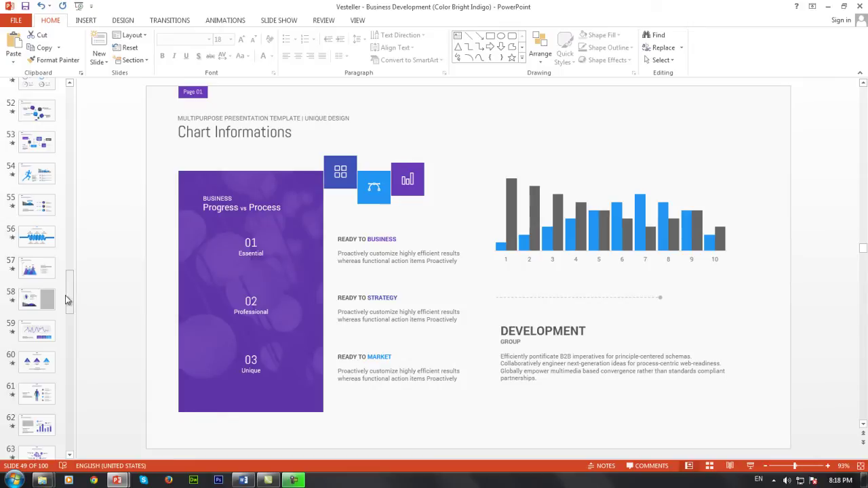
pyautogui.click(38, 299)
pyautogui.click(661, 266)
pyautogui.doubleClick(732, 268)
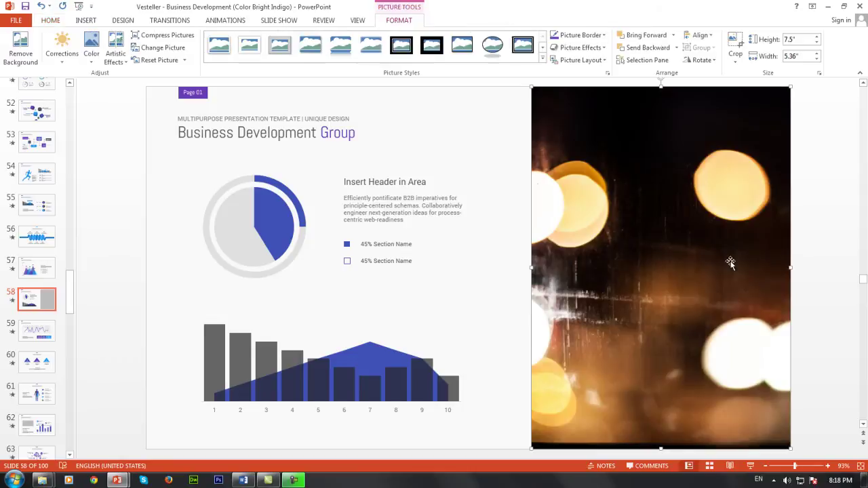
pyautogui.click(502, 204)
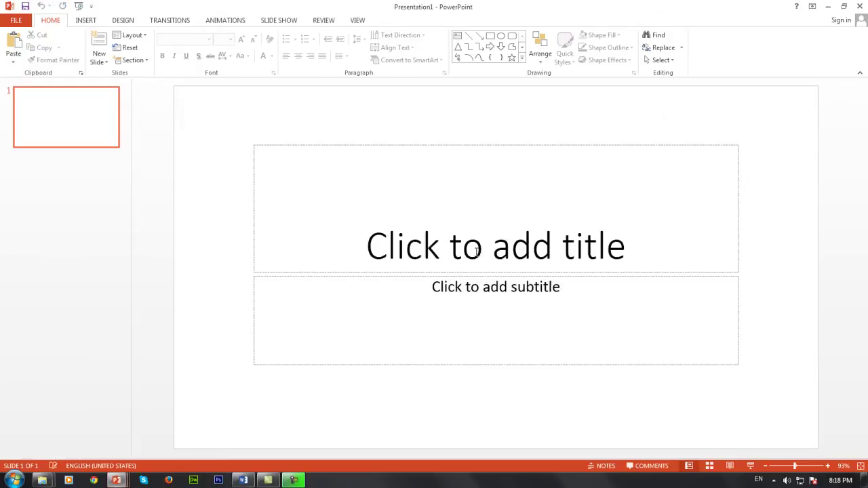
# Delete the title placeholders and draw a blue square with two copies to its right
pyautogui.moveTo(216, 113); pyautogui.dragTo(816, 388)
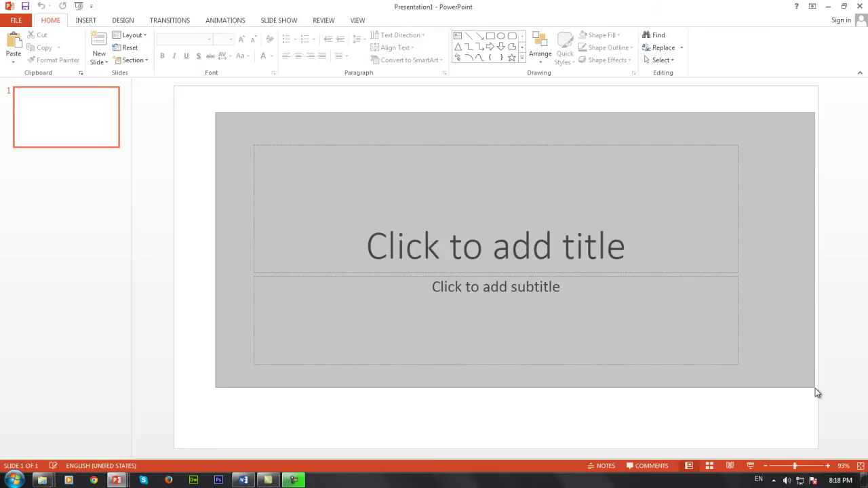
pyautogui.press('Delete')
pyautogui.click(85, 20)
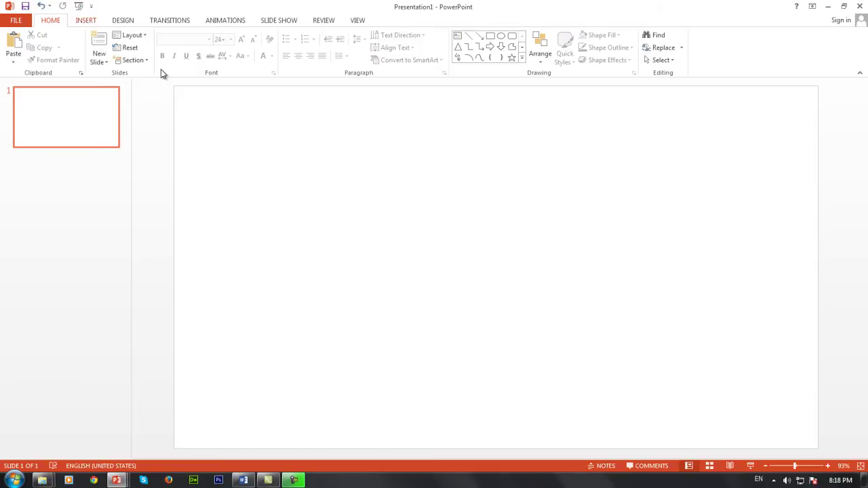
pyautogui.click(184, 54)
pyautogui.click(215, 86)
pyautogui.moveTo(303, 182)
pyautogui.mouseDown()
pyautogui.moveTo(403, 237)
pyautogui.moveTo(397, 276)
pyautogui.mouseUp()
pyautogui.keyDown('ctrl'); pyautogui.moveTo(339, 223); pyautogui.dragTo(617, 222); pyautogui.keyUp('ctrl')
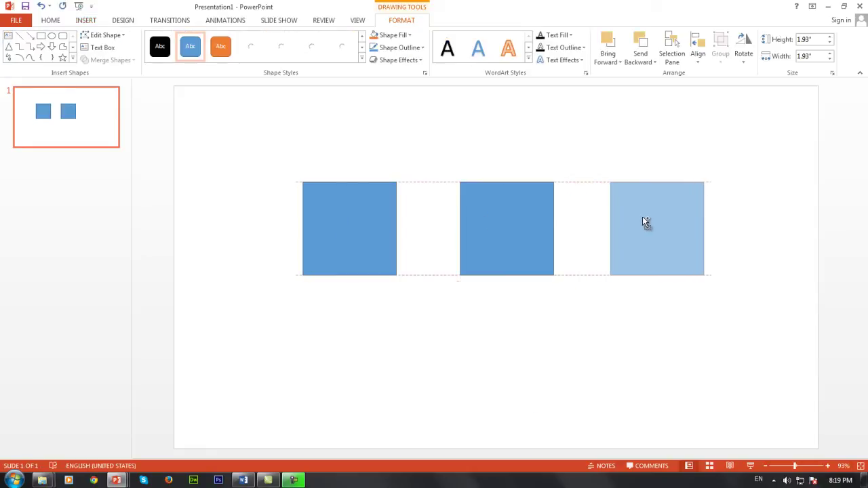
pyautogui.moveTo(632, 222); pyautogui.dragTo(654, 223)
# Picture-fill the first square with the guitarist photo, then delete all three squares
pyautogui.moveTo(262, 167); pyautogui.dragTo(808, 306)
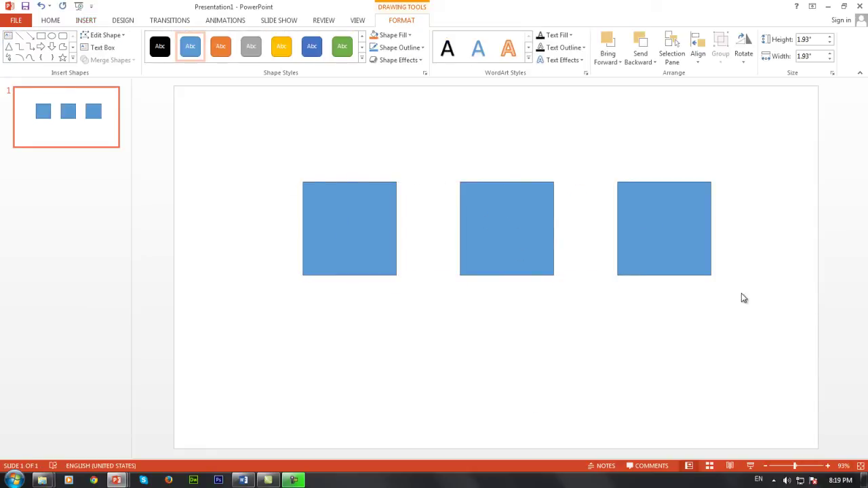
pyautogui.click(726, 247)
pyautogui.click(355, 235)
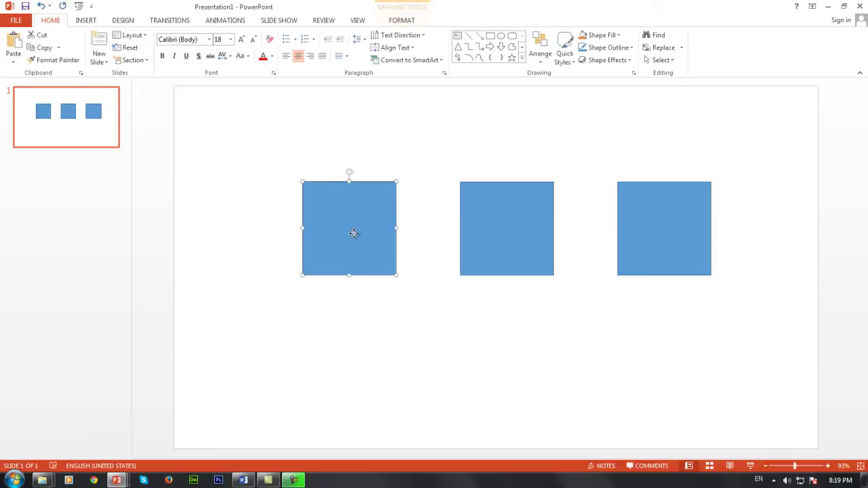
pyautogui.rightClick(355, 236)
pyautogui.click(400, 419)
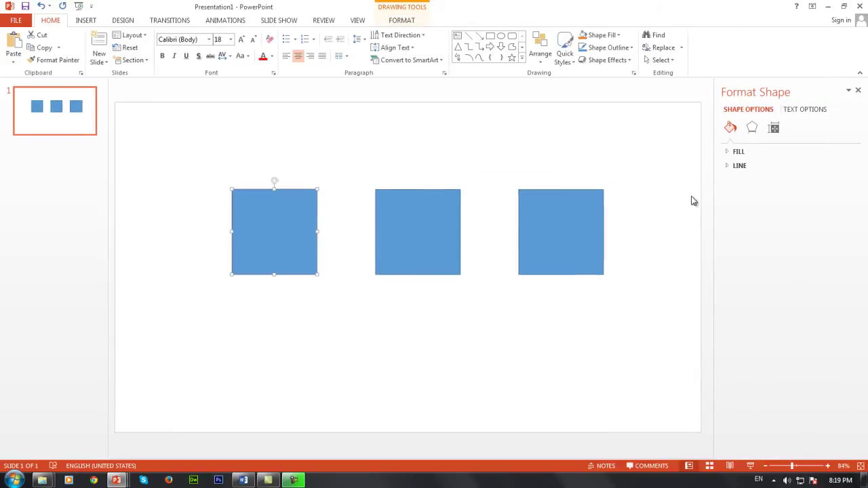
pyautogui.click(732, 152)
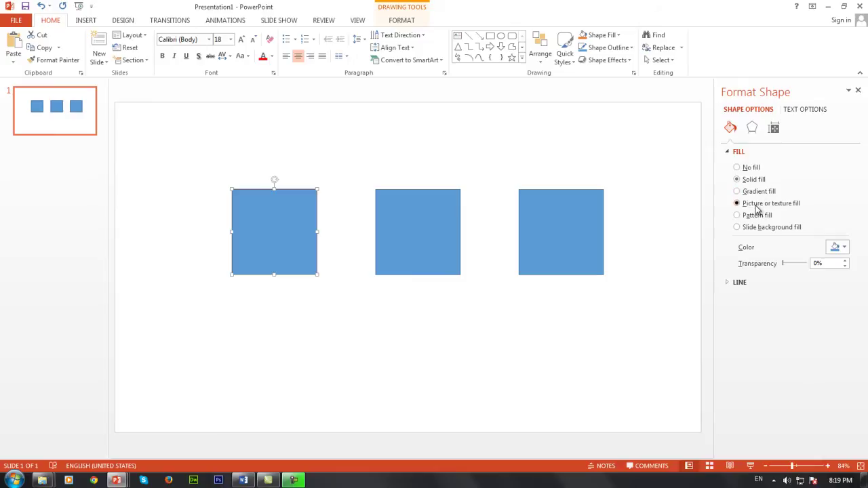
pyautogui.click(750, 259)
pyautogui.doubleClick(446, 169)
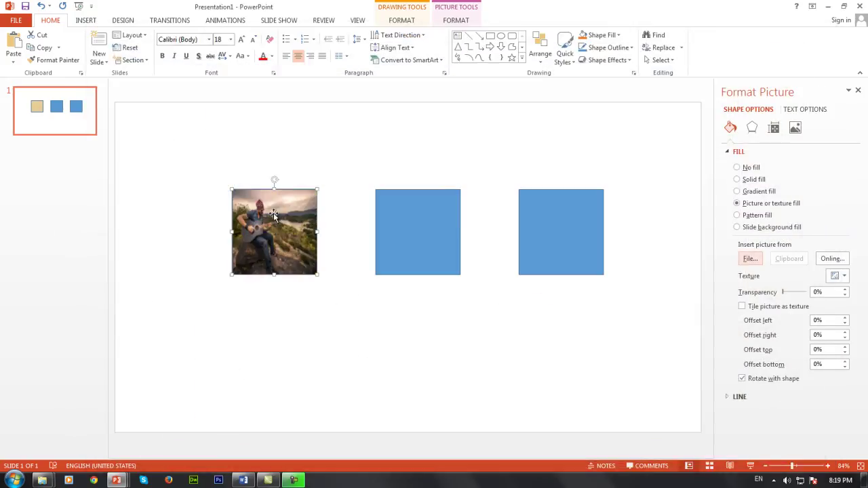
pyautogui.click(337, 147)
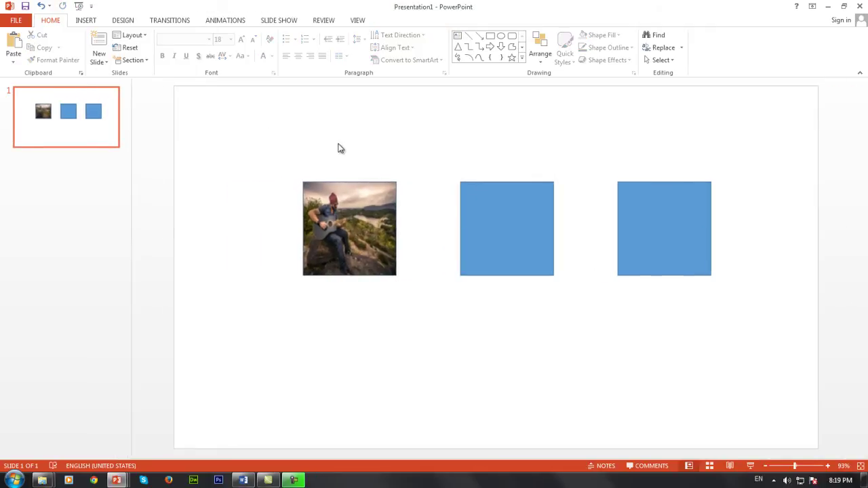
pyautogui.hotkey('ctrl', 'a')
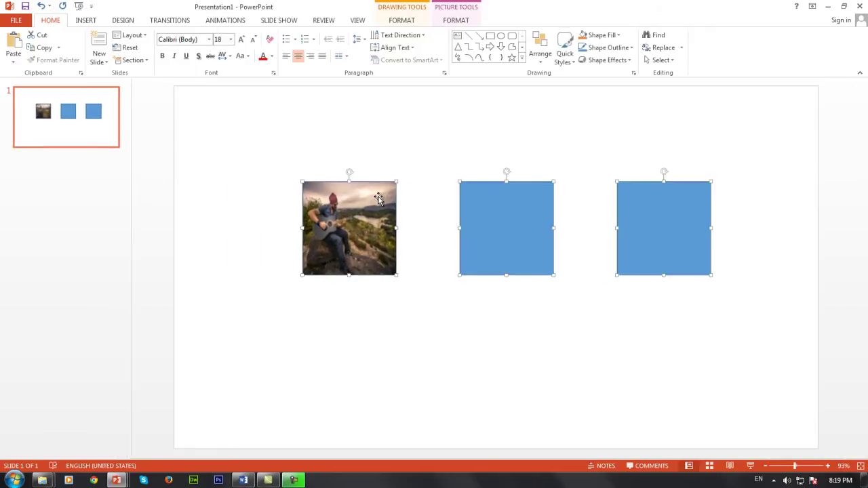
pyautogui.press('Delete')
# In Slide Master, clear all placeholders from the Title and Content layout
pyautogui.click(359, 21)
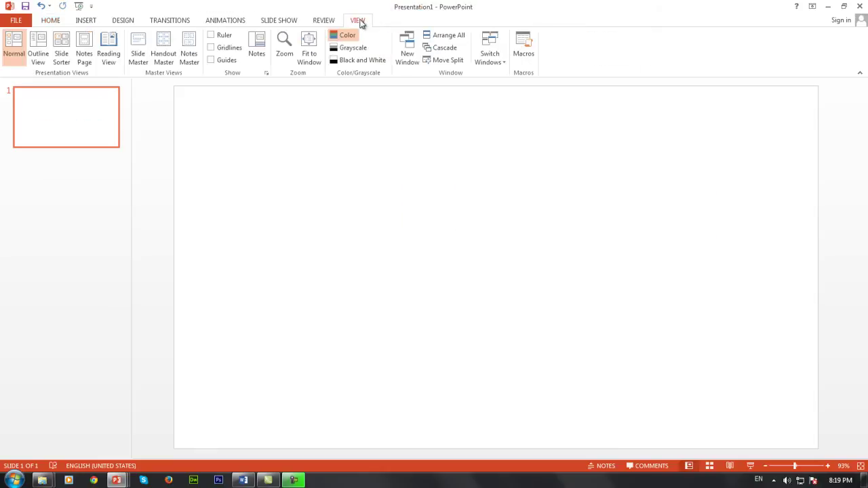
pyautogui.click(138, 49)
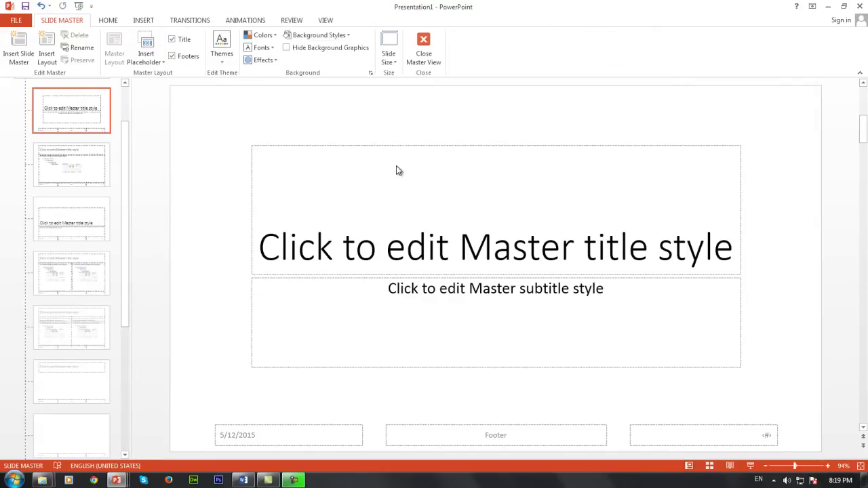
pyautogui.click(95, 163)
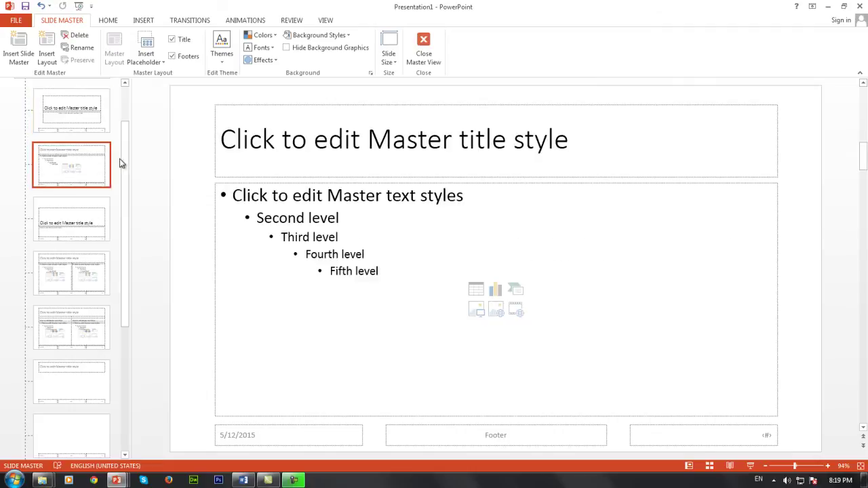
pyautogui.scroll(1, 120, 162)
pyautogui.scroll(1, 114, 162)
pyautogui.click(190, 101)
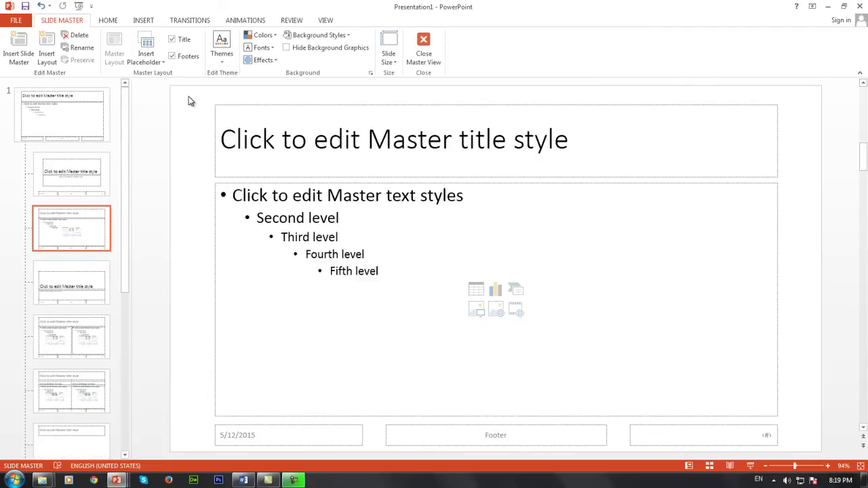
pyautogui.hotkey('ctrl', 'a')
pyautogui.press('Delete')
# Add an orange 'Image#' picture placeholder plus a copy stretched to 5.11 inches tall
pyautogui.click(147, 62)
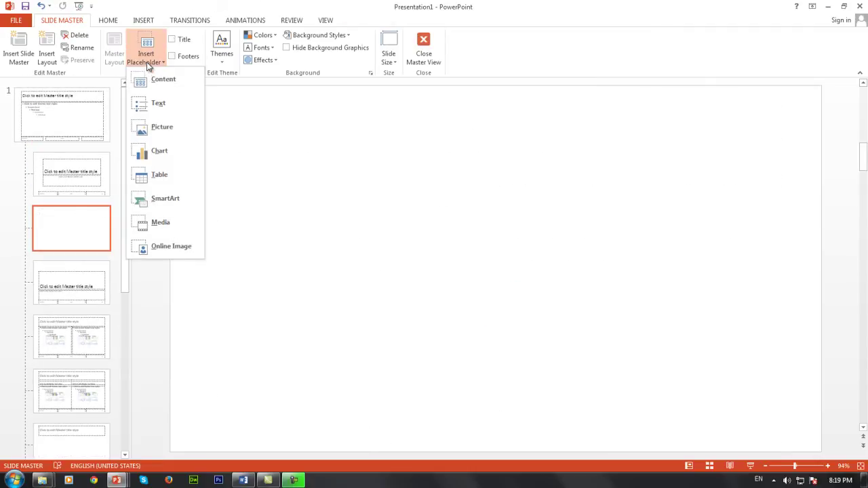
pyautogui.click(161, 134)
pyautogui.moveTo(287, 159); pyautogui.dragTo(432, 302)
pyautogui.click(348, 173)
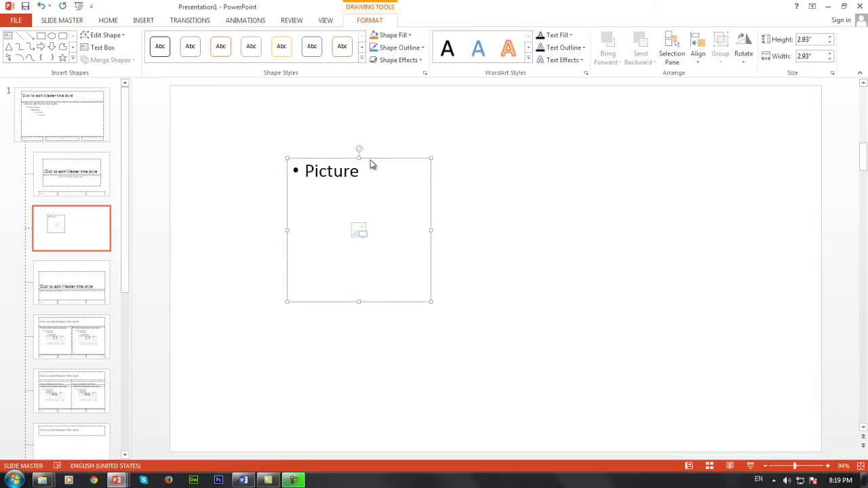
pyautogui.click(376, 35)
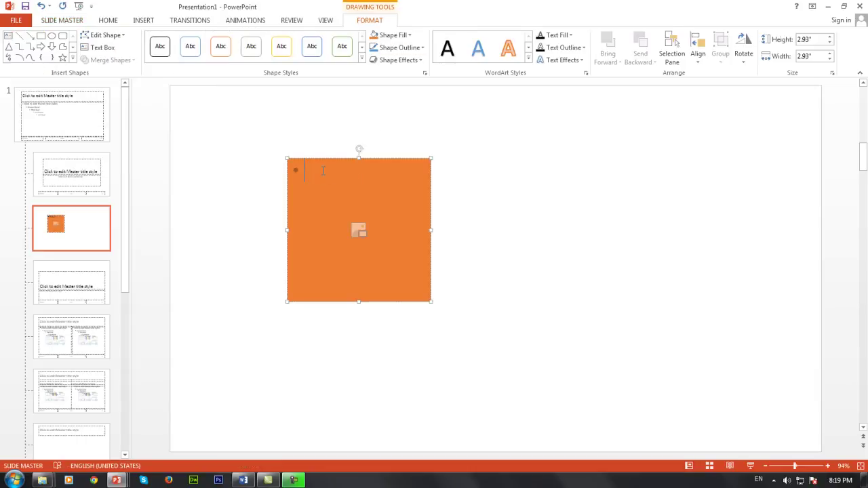
pyautogui.write('Image#')
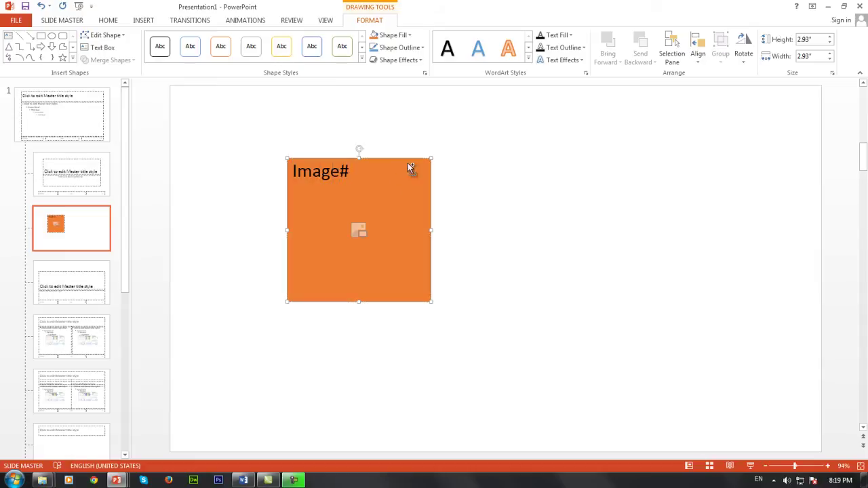
pyautogui.keyDown('ctrl'); pyautogui.moveTo(407, 162); pyautogui.dragTo(577, 163); pyautogui.keyUp('ctrl')
pyautogui.moveTo(529, 302); pyautogui.dragTo(528, 407)
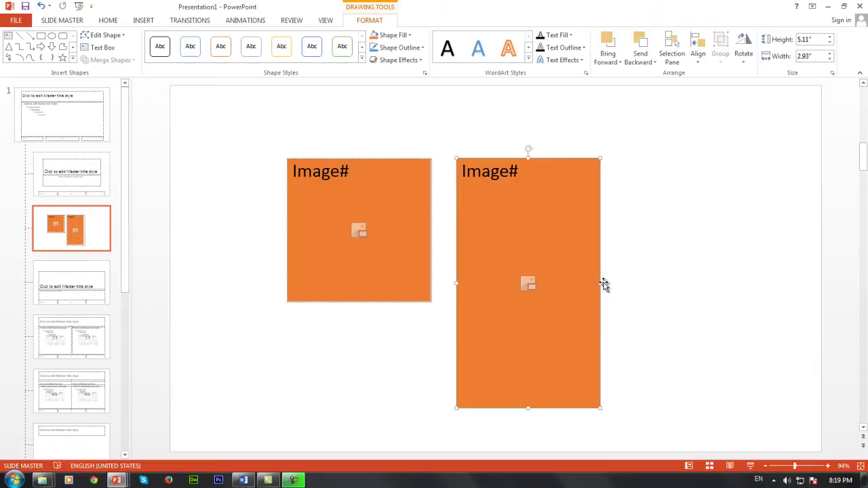
pyautogui.press('Escape')
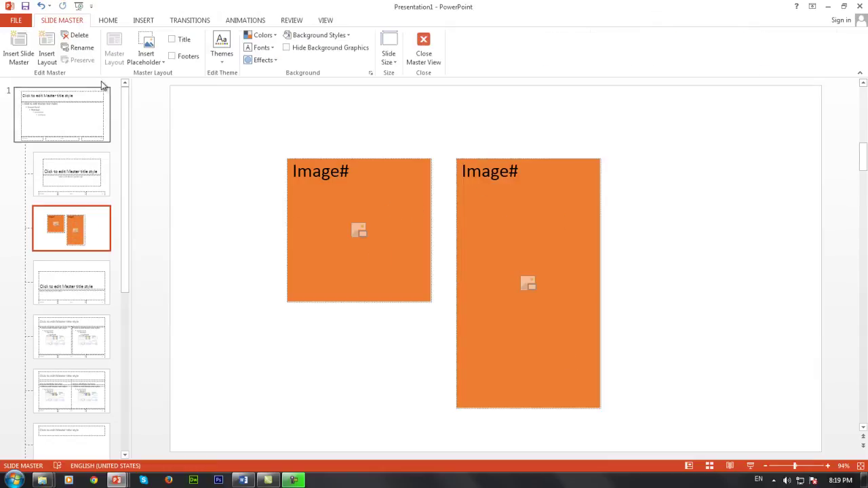
# Rename the layout to 'Image' and close Master View
pyautogui.click(77, 47)
pyautogui.moveTo(435, 239); pyautogui.dragTo(334, 247)
pyautogui.write('Image')
pyautogui.press('Return')
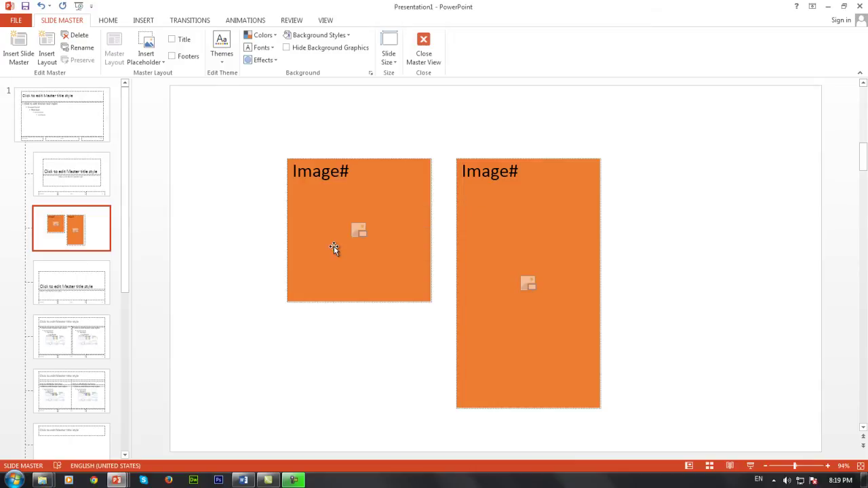
pyautogui.click(424, 53)
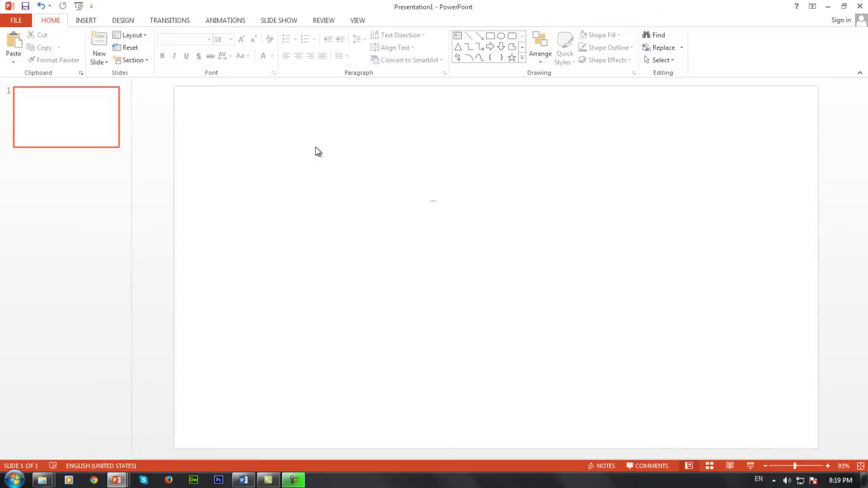
# Apply the Image layout and fill the left placeholder with the camera woman photo
pyautogui.click(132, 35)
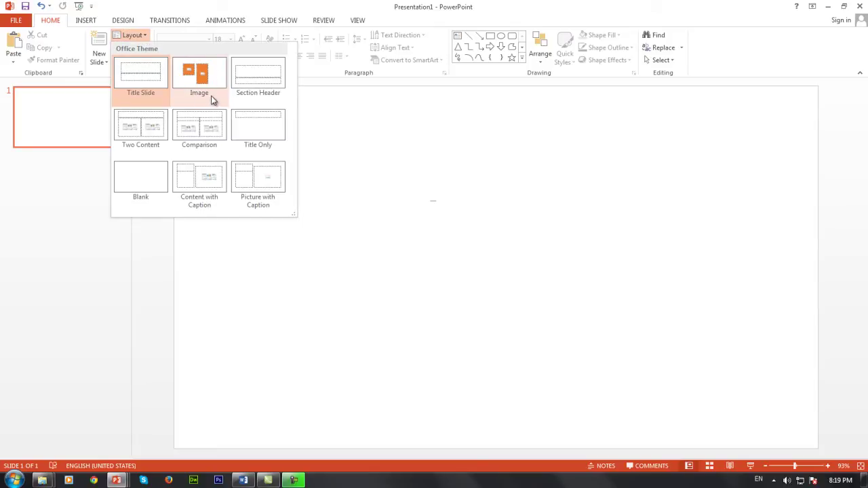
pyautogui.click(199, 82)
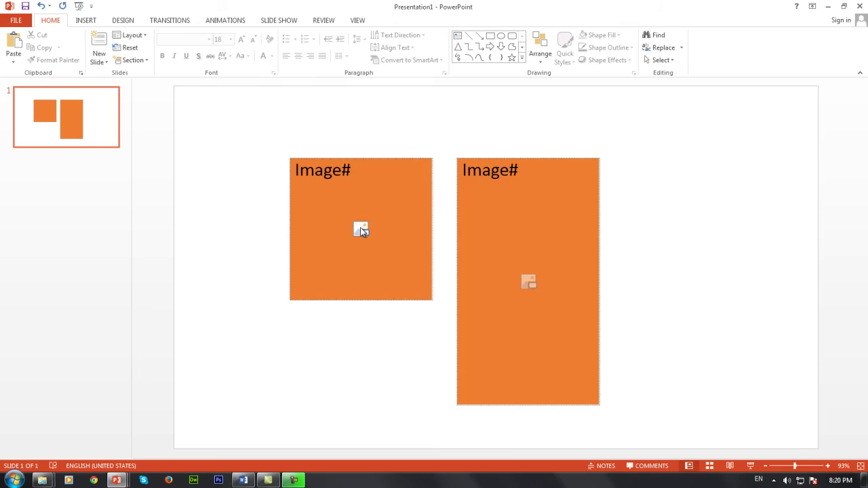
pyautogui.click(360, 230)
pyautogui.doubleClick(507, 225)
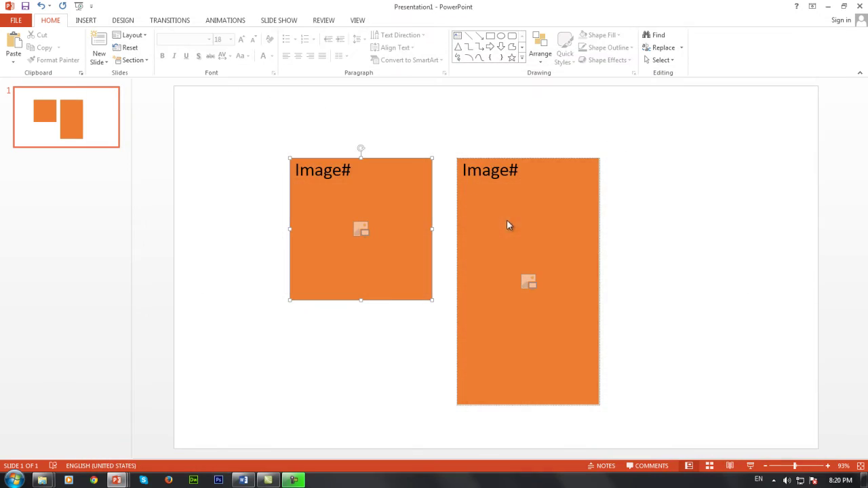
# Fill the right placeholder with the sneakers photo
pyautogui.click(528, 283)
pyautogui.doubleClick(561, 284)
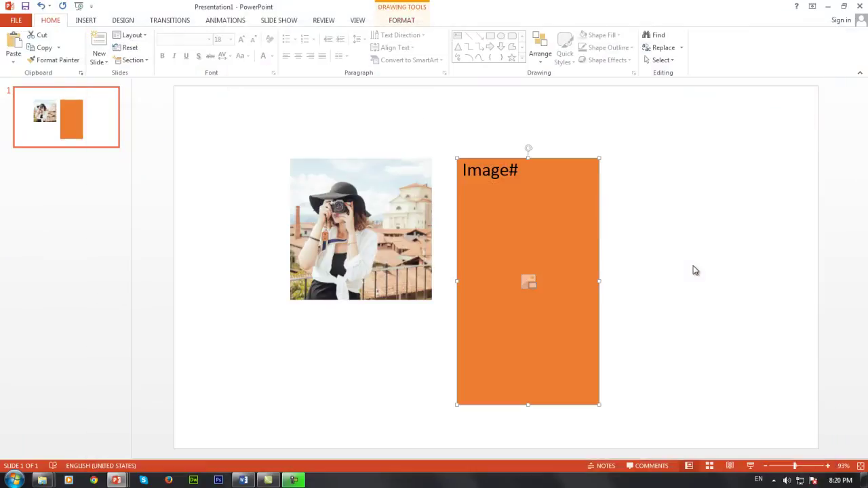
pyautogui.click(696, 270)
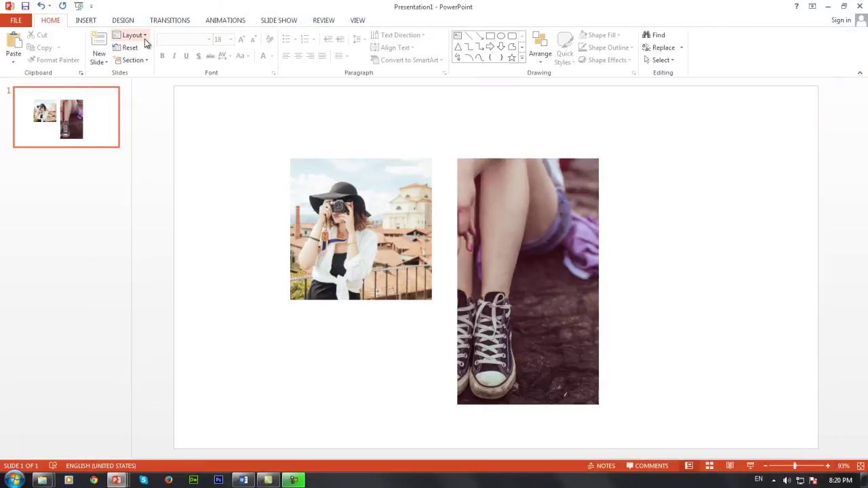
pyautogui.click(86, 21)
# Draw a tall rectangle right of the photos, narrowed to match the photo width
pyautogui.click(182, 49)
pyautogui.click(210, 86)
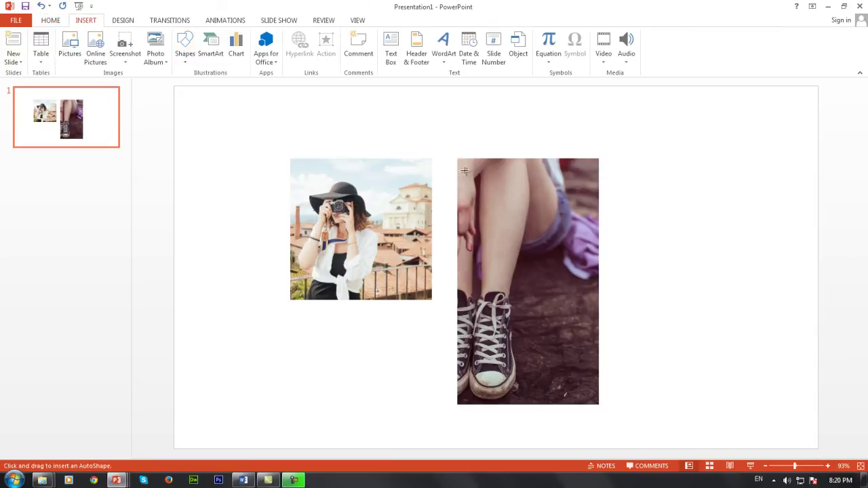
pyautogui.moveTo(618, 156); pyautogui.dragTo(690, 402)
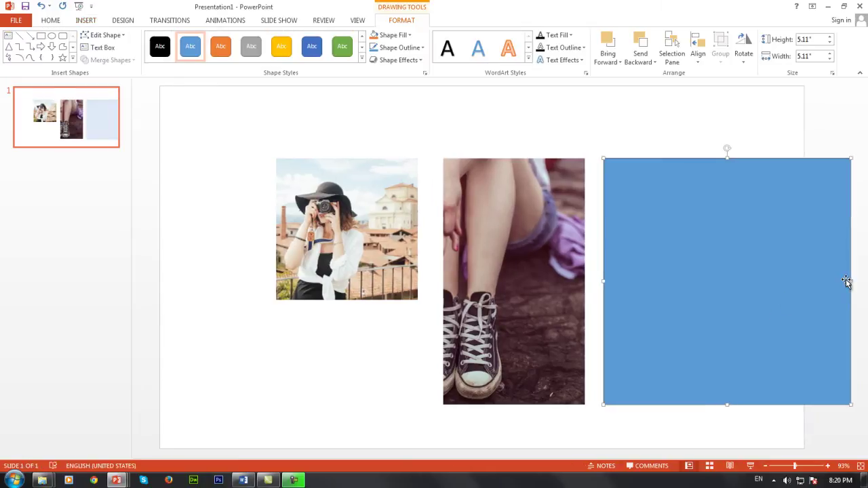
pyautogui.moveTo(851, 283)
pyautogui.mouseDown()
pyautogui.moveTo(604, 281)
pyautogui.moveTo(658, 285)
pyautogui.mouseUp()
pyautogui.moveTo(572, 265); pyautogui.dragTo(684, 265)
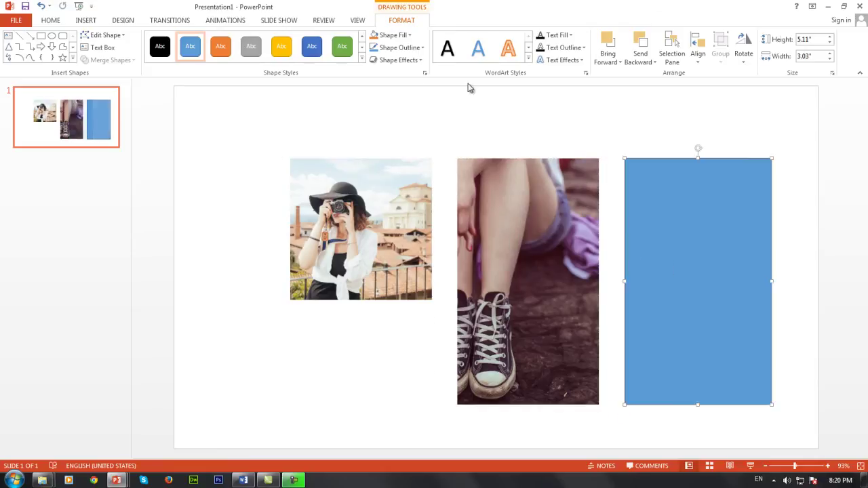
# Give the rectangle a picture fill using the legs-in-sneakers photo
pyautogui.rightClick(723, 188)
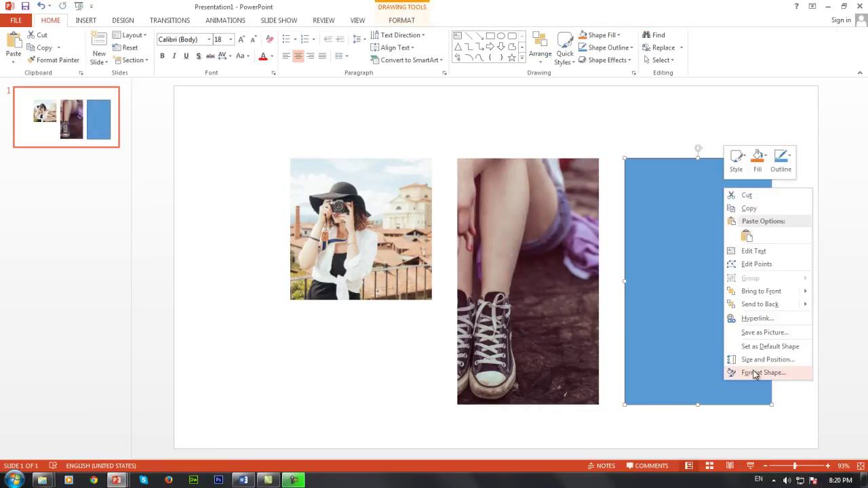
pyautogui.click(746, 370)
pyautogui.click(760, 205)
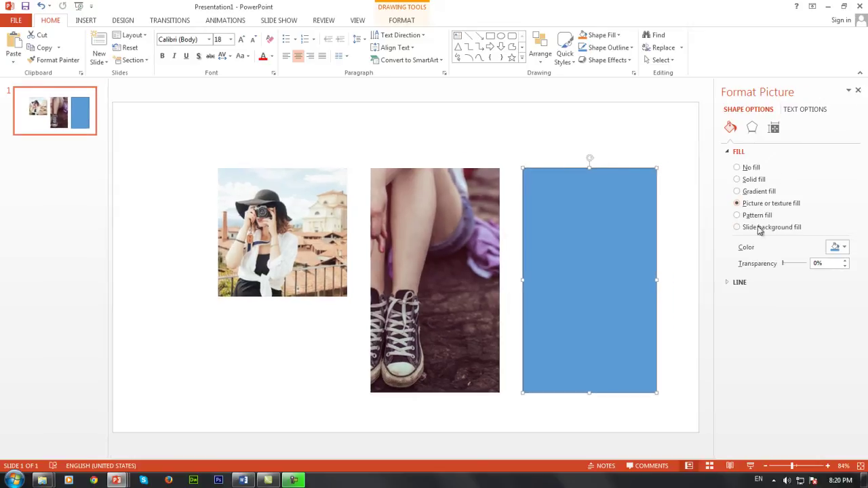
pyautogui.click(748, 259)
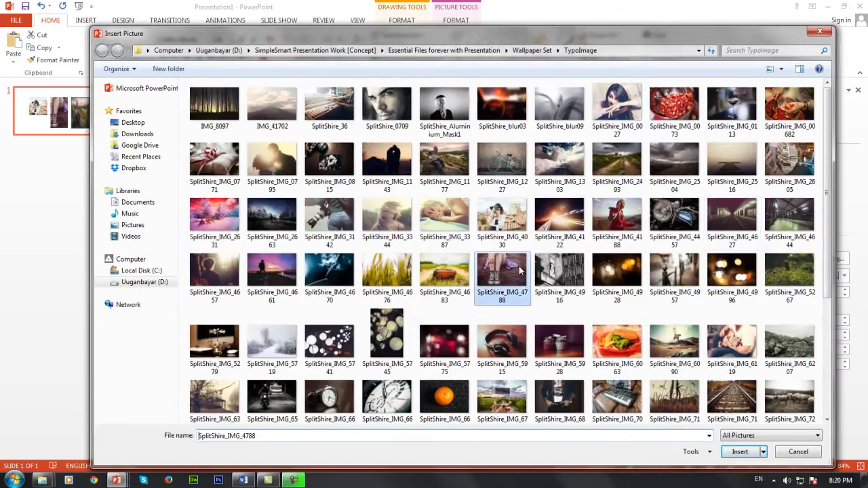
pyautogui.doubleClick(521, 271)
pyautogui.press('F4')
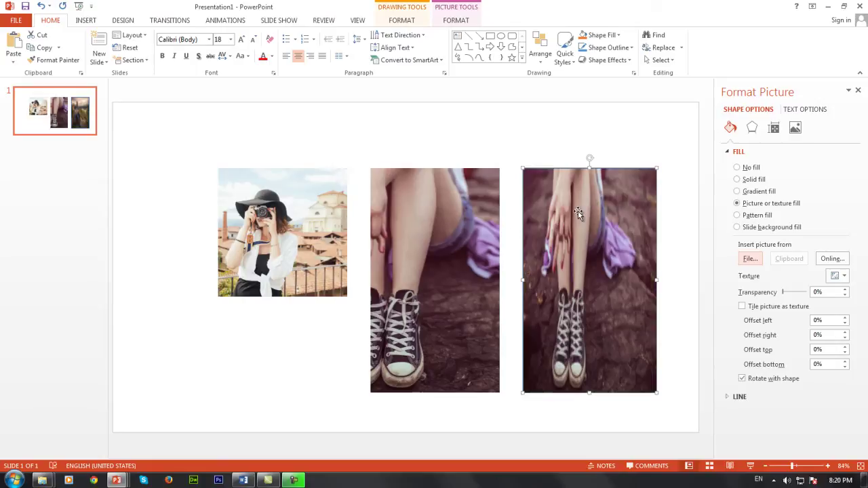
# Place a text box above the middle photo
pyautogui.click(85, 20)
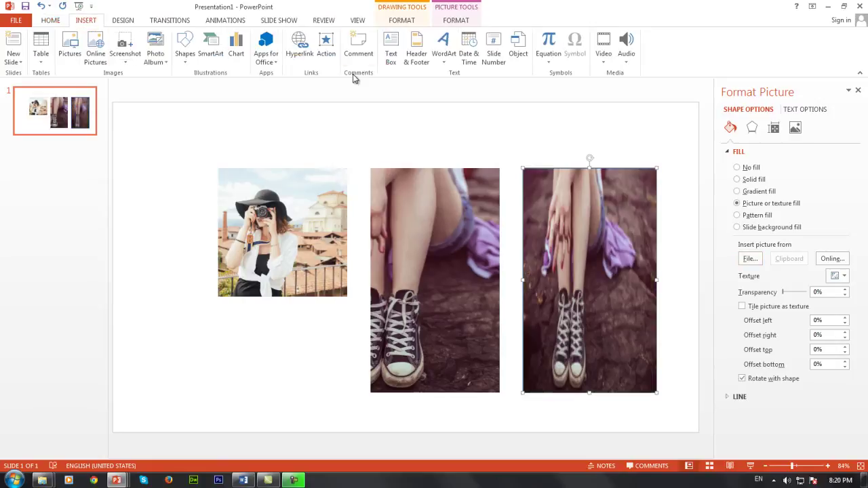
pyautogui.click(391, 51)
pyautogui.click(398, 157)
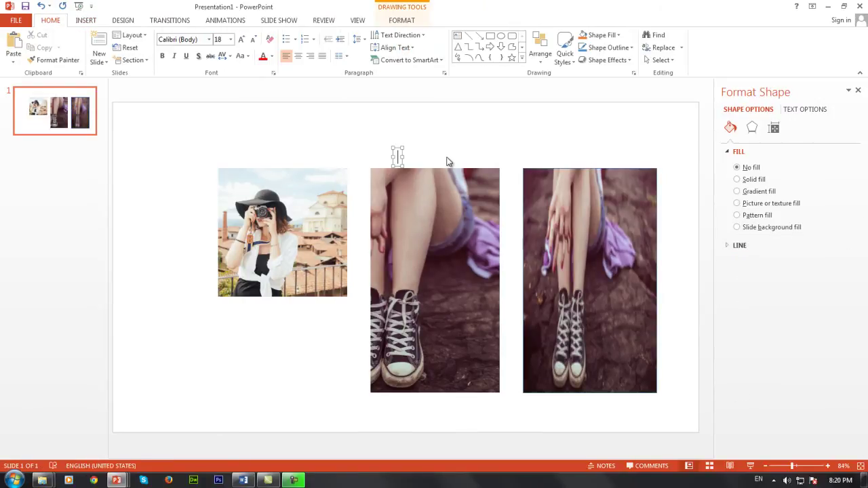
# Add captions 'Slide Master Image' and 'Rectangle Image Shape' above the two tall images
pyautogui.write('Slide Master Image')
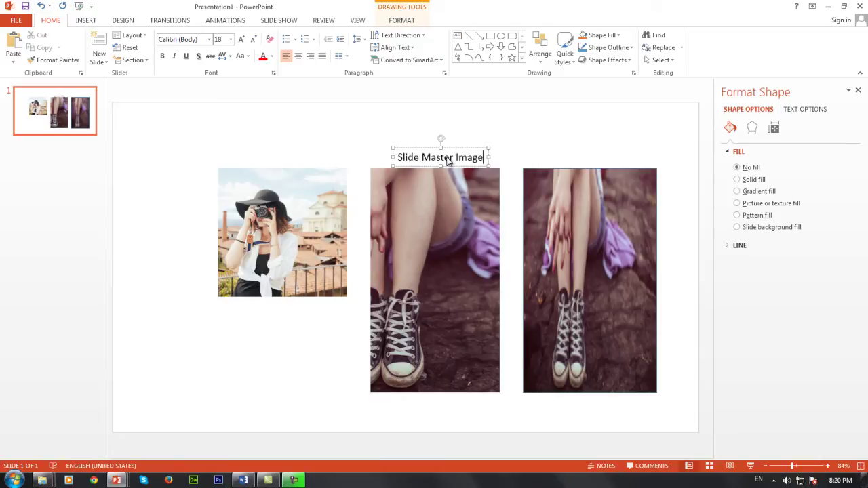
pyautogui.click(489, 145)
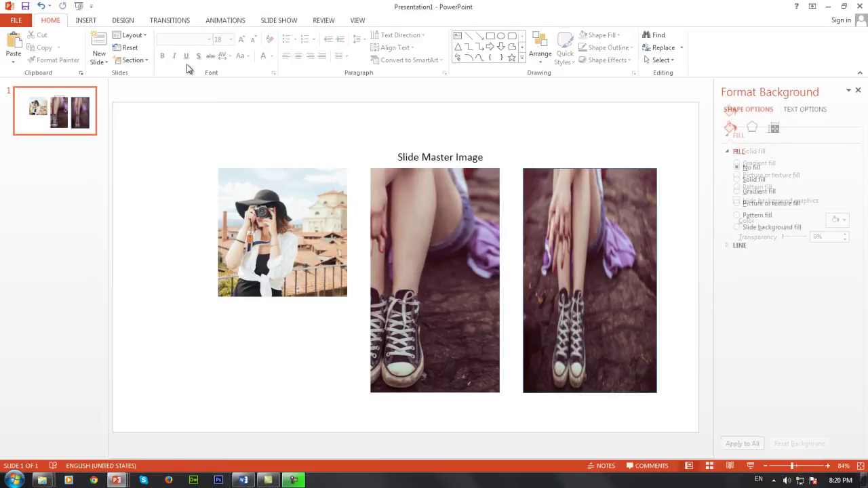
pyautogui.click(86, 20)
pyautogui.click(391, 49)
pyautogui.click(547, 154)
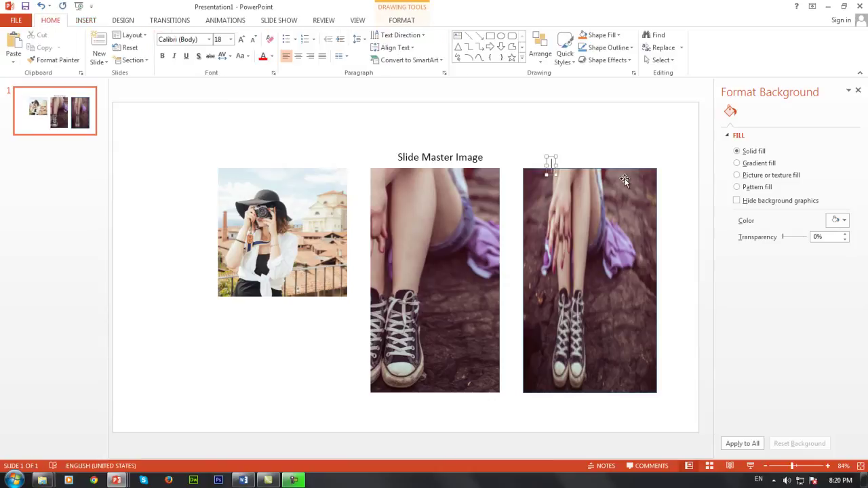
pyautogui.write('Rectangle Image Shape')
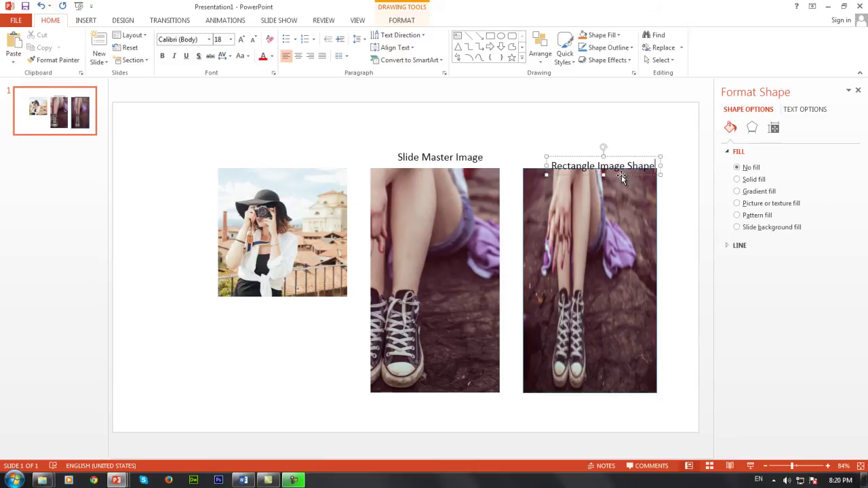
# Align the 'Rectangle Image Shape' caption level with 'Slide Master Image'
pyautogui.moveTo(620, 158); pyautogui.dragTo(616, 149)
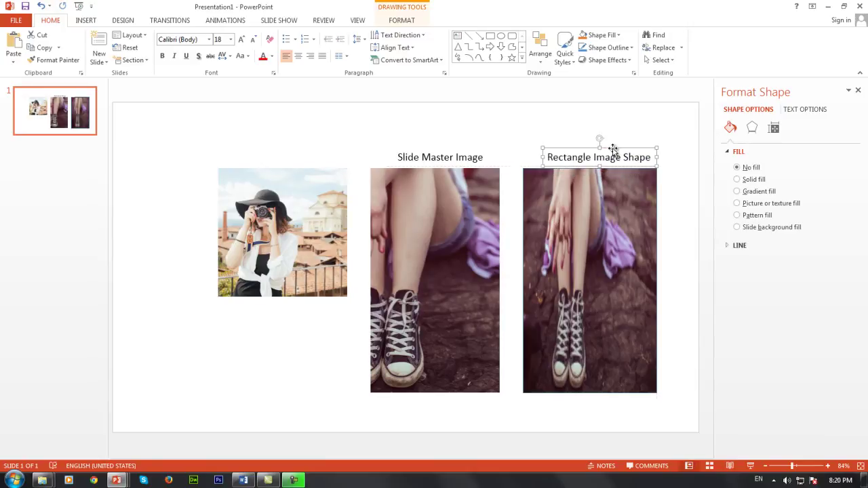
pyautogui.click(477, 147)
pyautogui.click(490, 136)
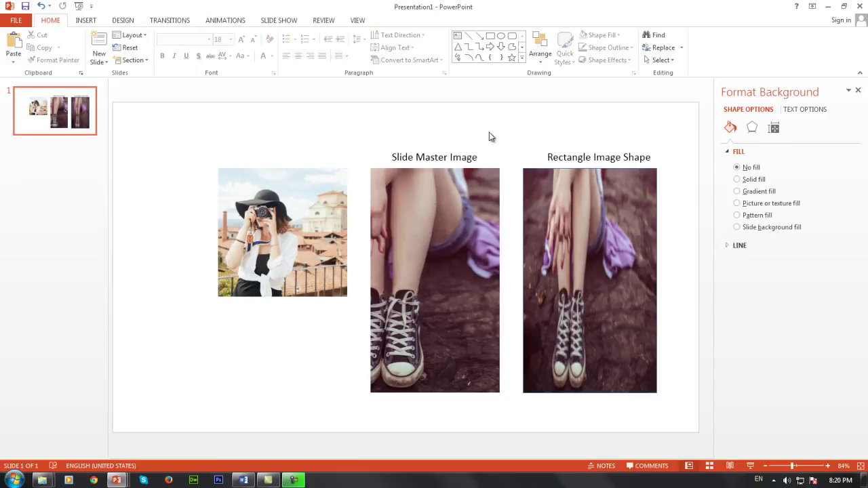
# Set the right-hand rectangle picture's Shape Outline to No Outline
pyautogui.click(655, 258)
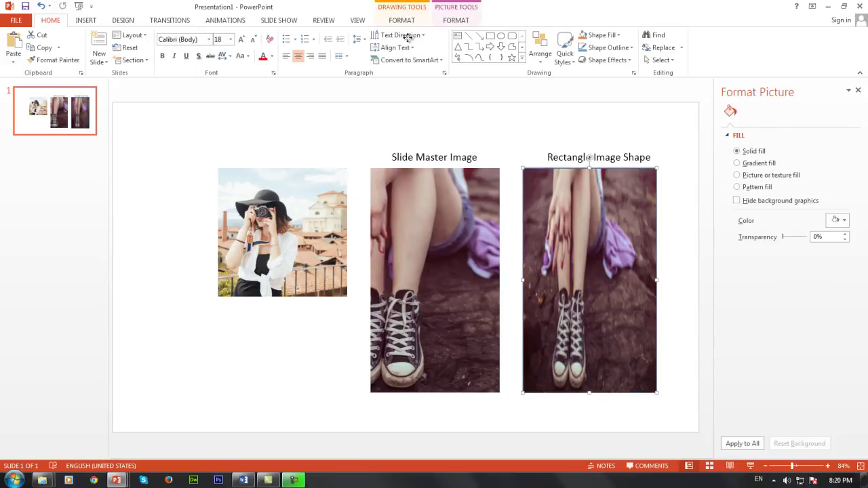
pyautogui.click(401, 21)
pyautogui.click(400, 48)
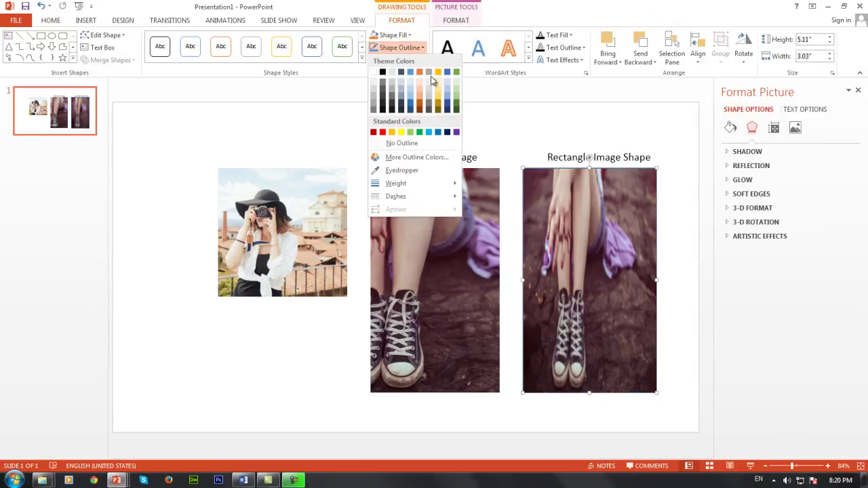
pyautogui.click(402, 143)
pyautogui.click(453, 136)
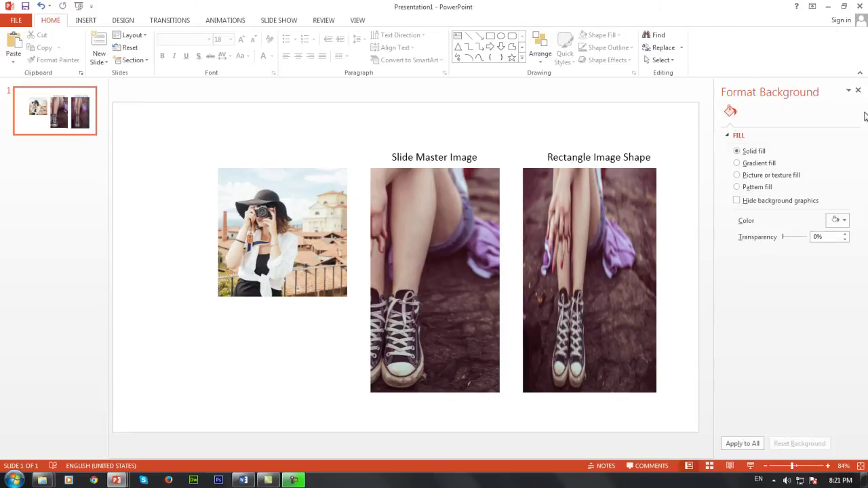
# Close the formatting pane and inspect the Introduction To Presentation slide's coffee and music icons
pyautogui.click(858, 91)
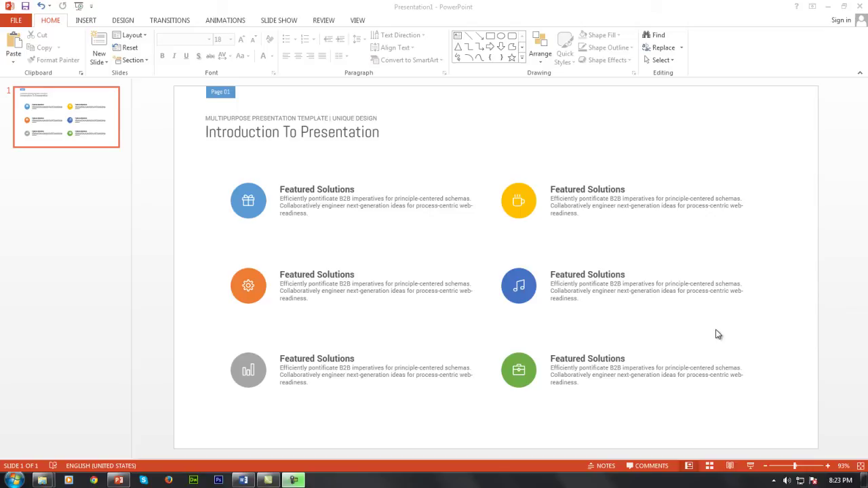
pyautogui.click(416, 119)
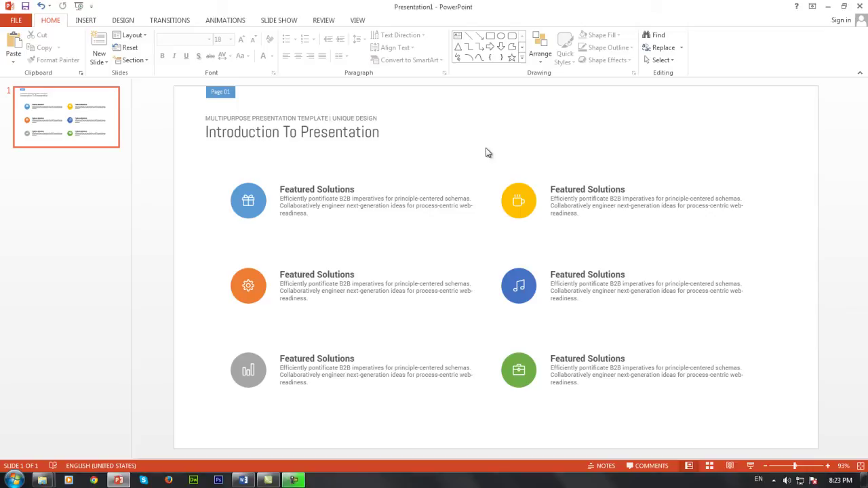
pyautogui.click(526, 188)
pyautogui.click(521, 271)
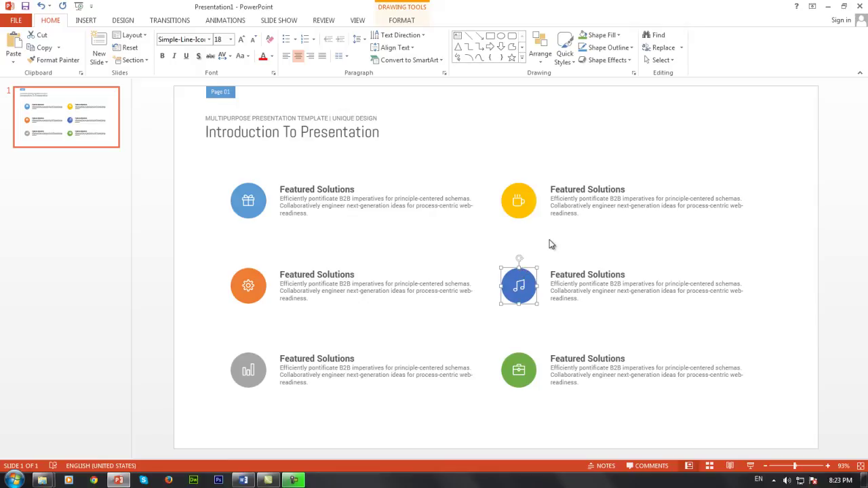
pyautogui.click(551, 134)
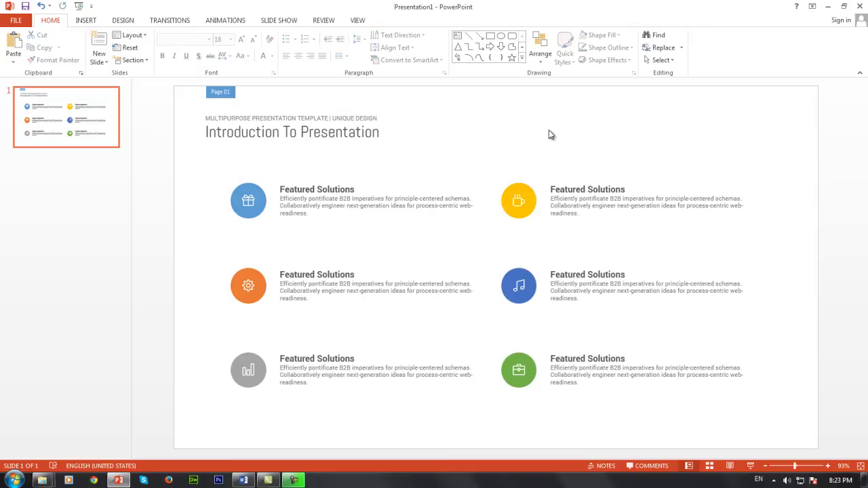
# Apply a multicolour Variants colour scheme, turning icons red, brown, yellow, purple, lime and cyan
pyautogui.click(123, 20)
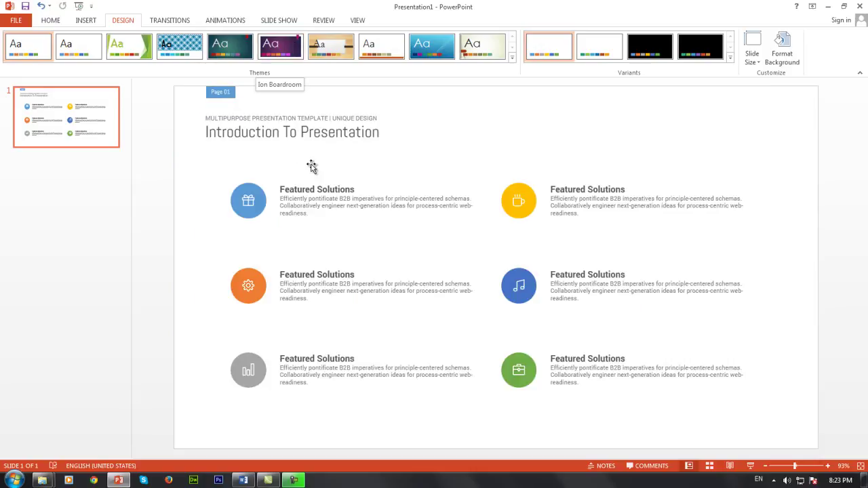
pyautogui.click(730, 57)
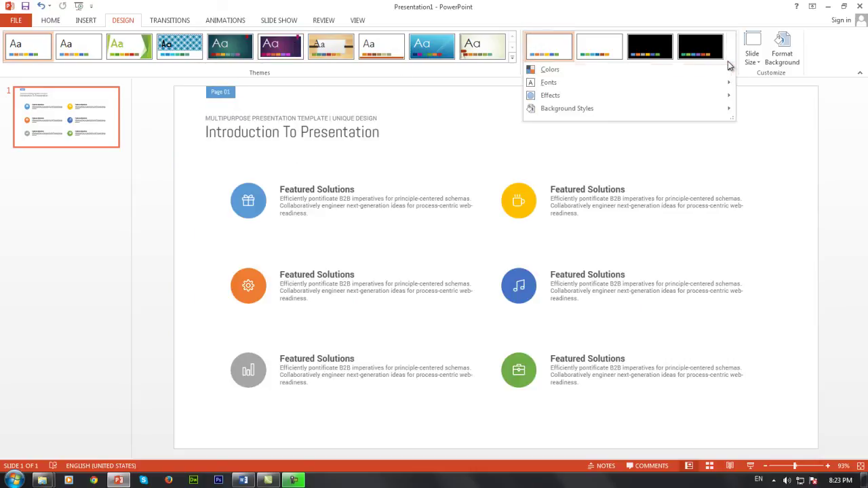
pyautogui.moveTo(719, 70)
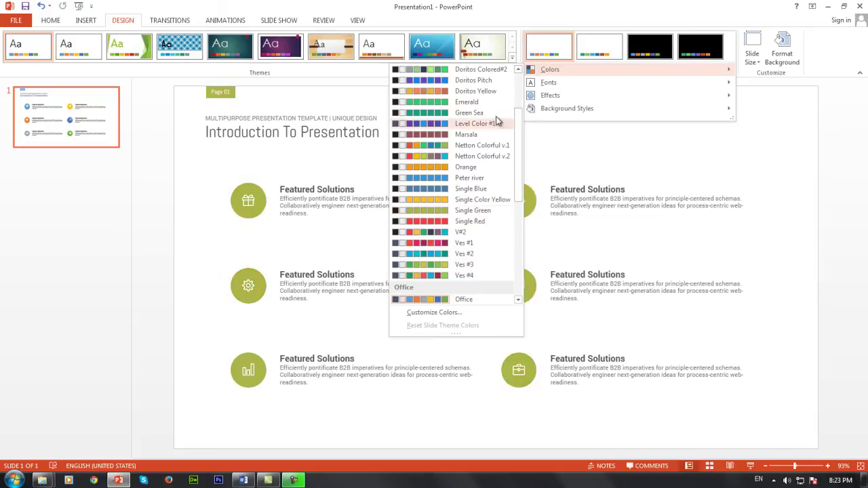
pyautogui.click(478, 145)
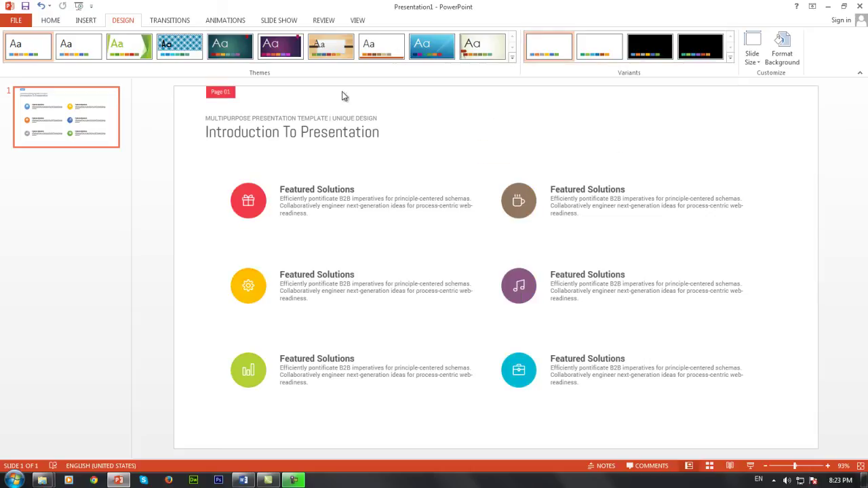
pyautogui.click(513, 58)
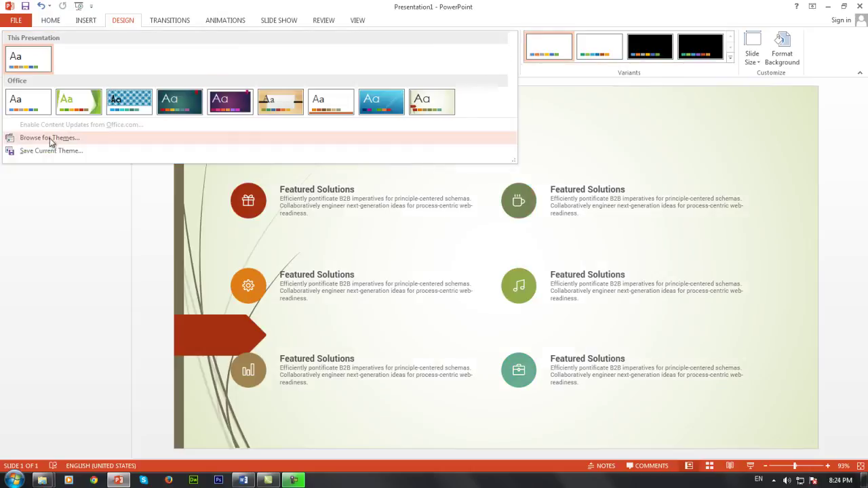
# Apply the MultiColor (Bright) theme from the Vesteller THMX Theme Color folder
pyautogui.click(68, 139)
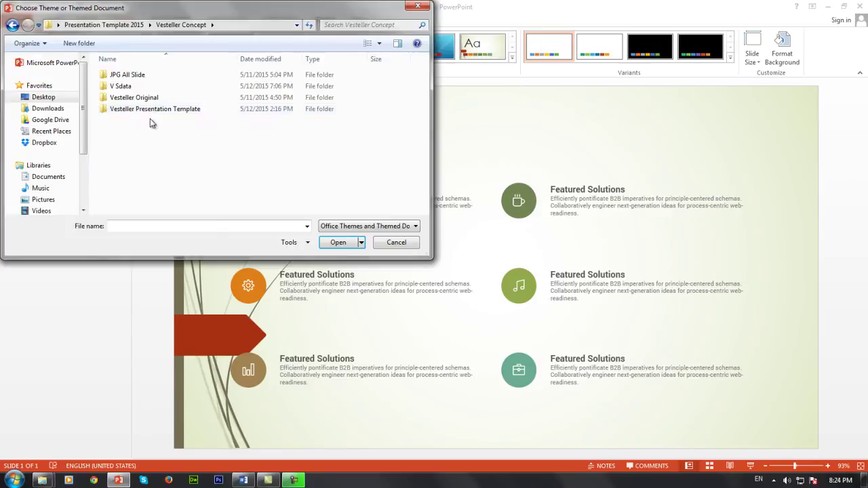
pyautogui.doubleClick(146, 99)
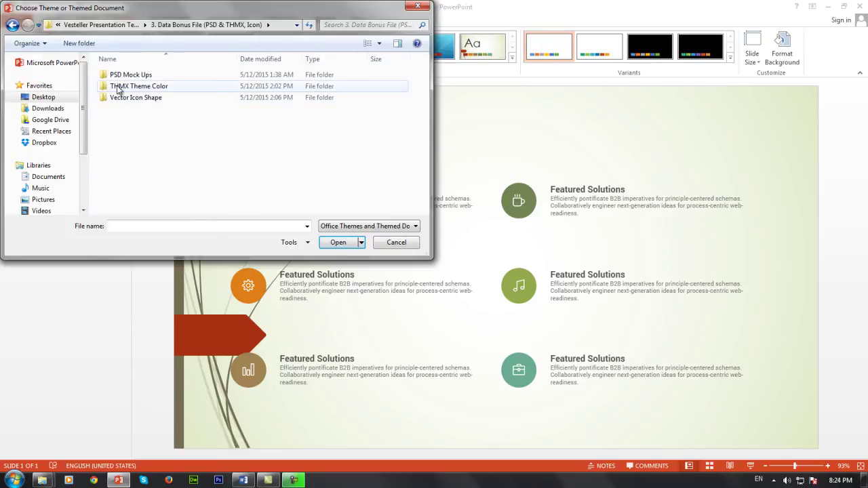
pyautogui.doubleClick(160, 94)
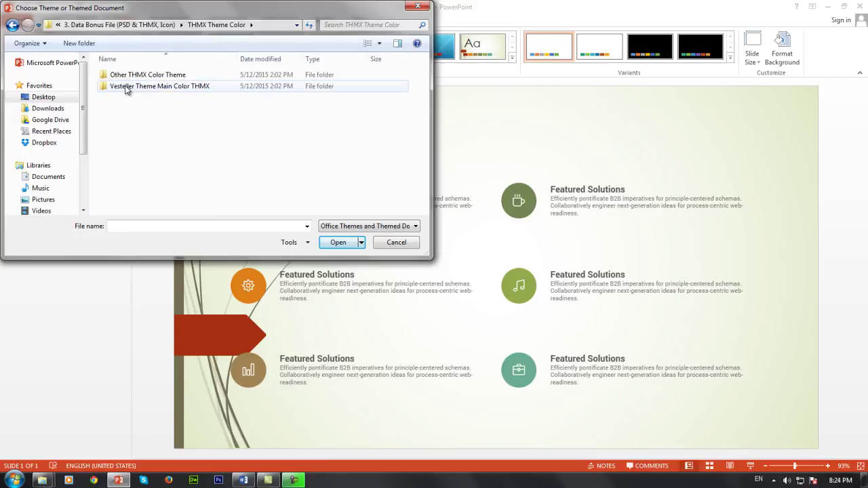
pyautogui.doubleClick(192, 86)
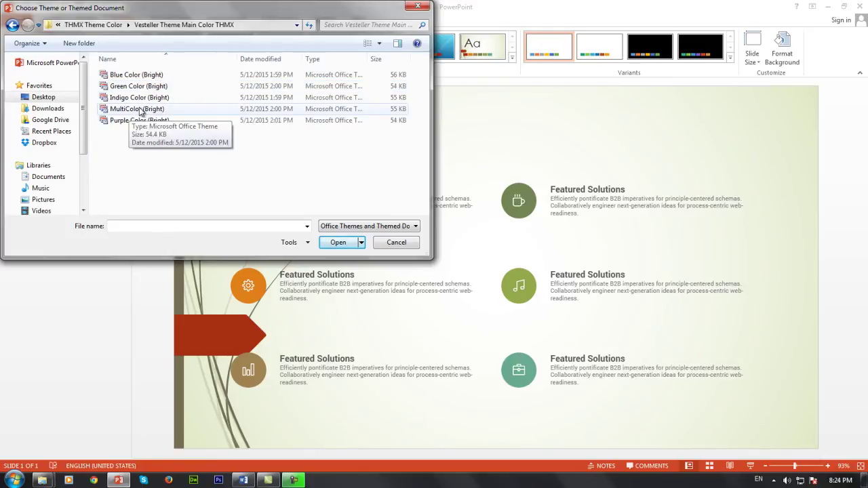
pyautogui.doubleClick(140, 110)
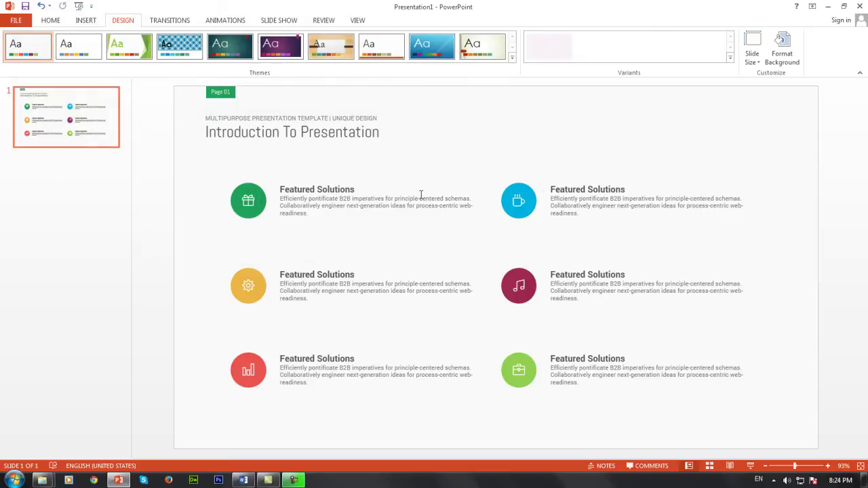
# Apply the Indigo Color (Bright) THMX theme, recolouring icons purple, indigo and blue
pyautogui.click(514, 59)
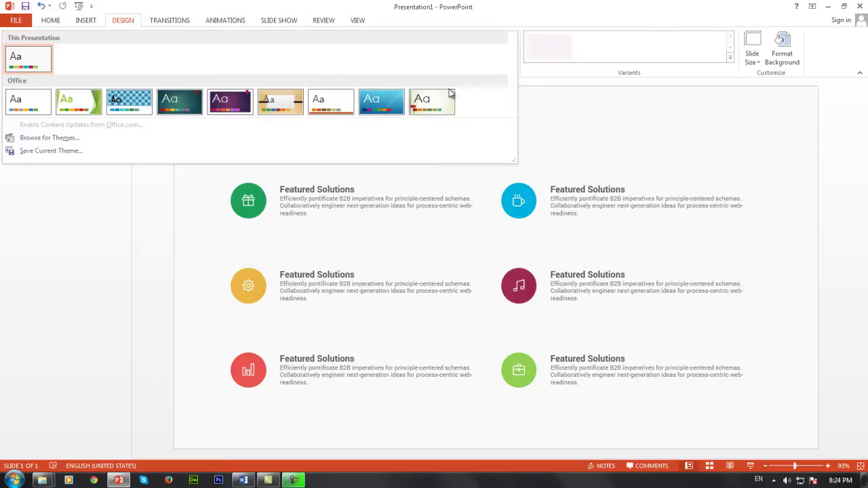
pyautogui.click(102, 136)
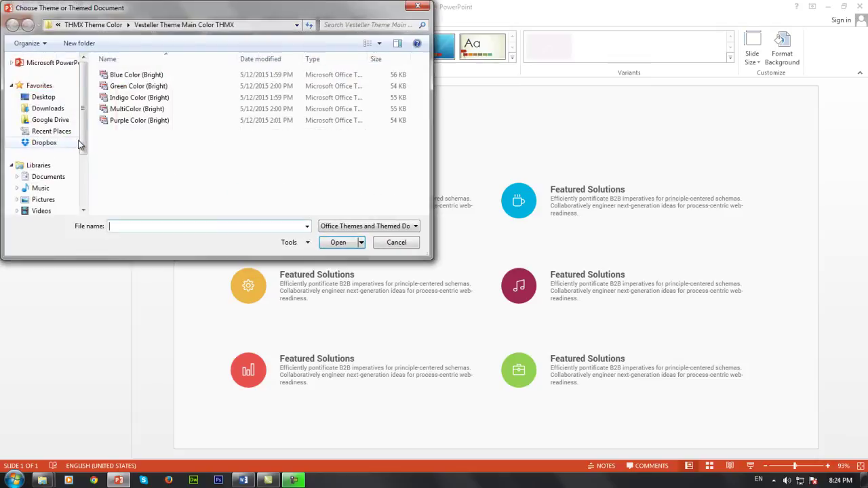
pyautogui.doubleClick(163, 99)
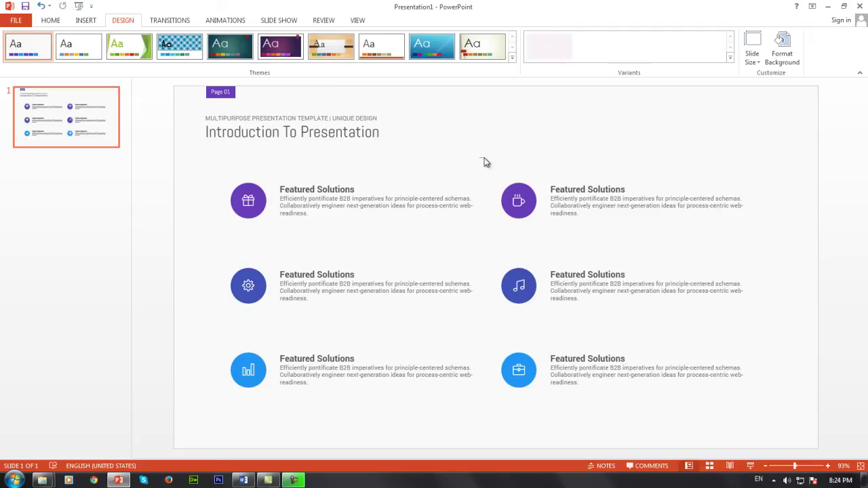
pyautogui.click(51, 22)
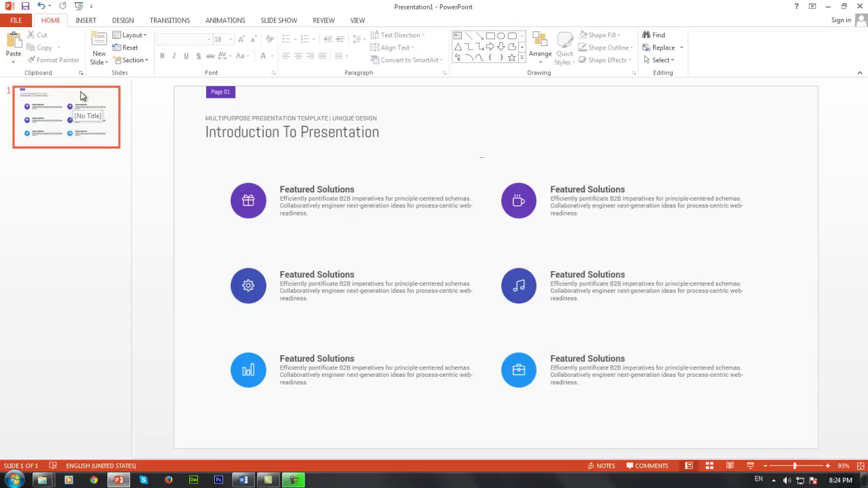
# Add a second slide and draw a square near its top left
pyautogui.click(103, 59)
pyautogui.click(120, 95)
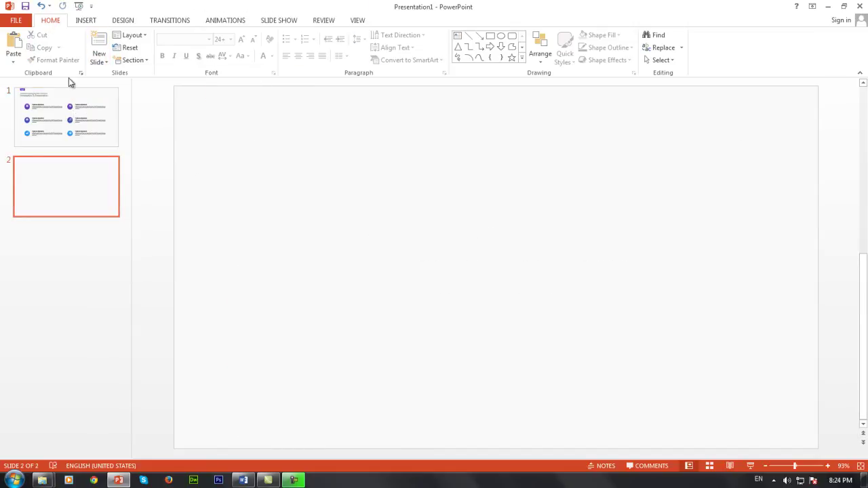
pyautogui.click(86, 20)
pyautogui.click(184, 48)
pyautogui.click(207, 82)
pyautogui.moveTo(201, 140); pyautogui.dragTo(312, 251)
# Duplicate the square into a row of three filled purple, indigo and purple
pyautogui.moveTo(347, 202); pyautogui.dragTo(553, 204)
pyautogui.click(400, 35)
pyautogui.click(422, 59)
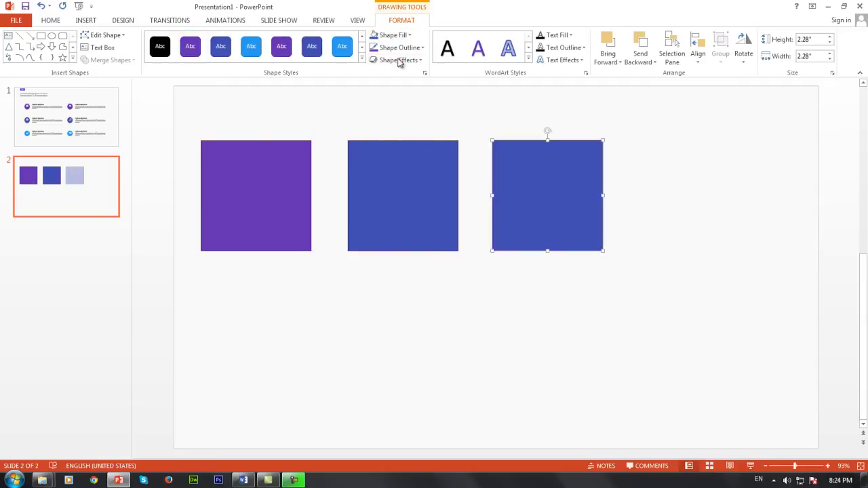
pyautogui.click(400, 35)
pyautogui.click(431, 54)
pyautogui.click(622, 195)
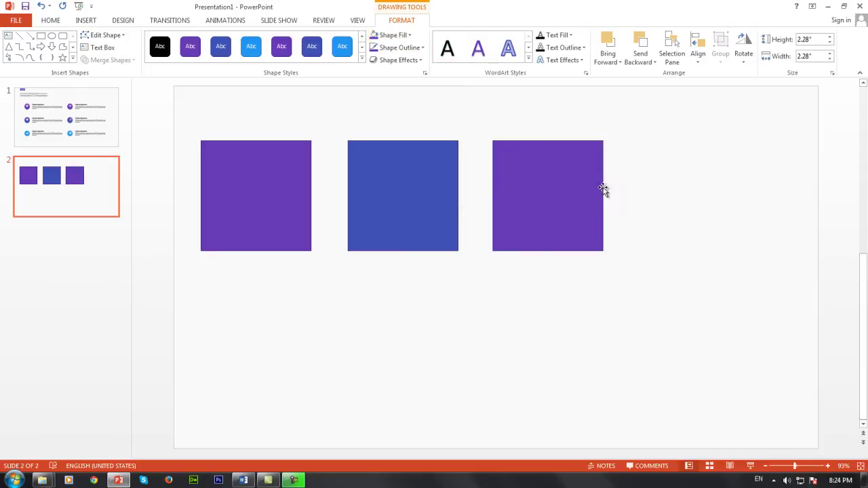
pyautogui.moveTo(185, 128); pyautogui.dragTo(751, 305)
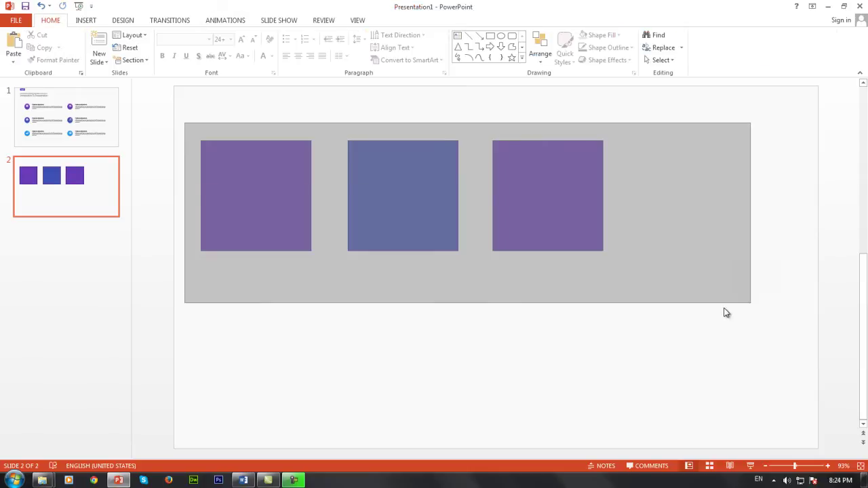